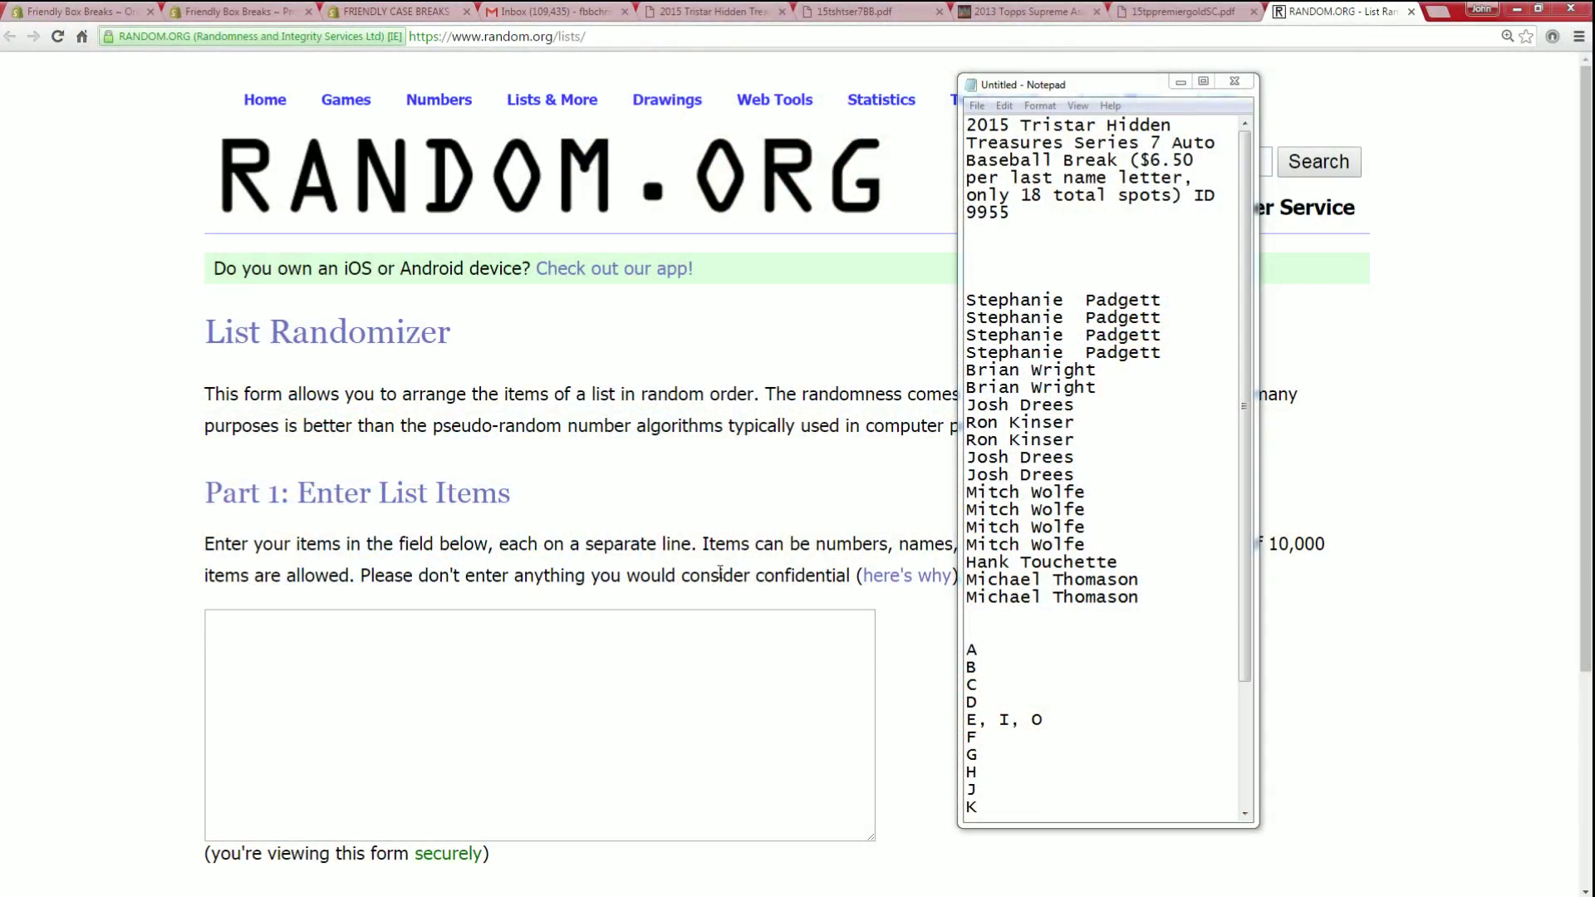
{"action": "left_click_drag", "start_coordinate": [1141, 599], "coordinate": [966, 302]}
{"action": "right_click", "coordinate": [1012, 346]}
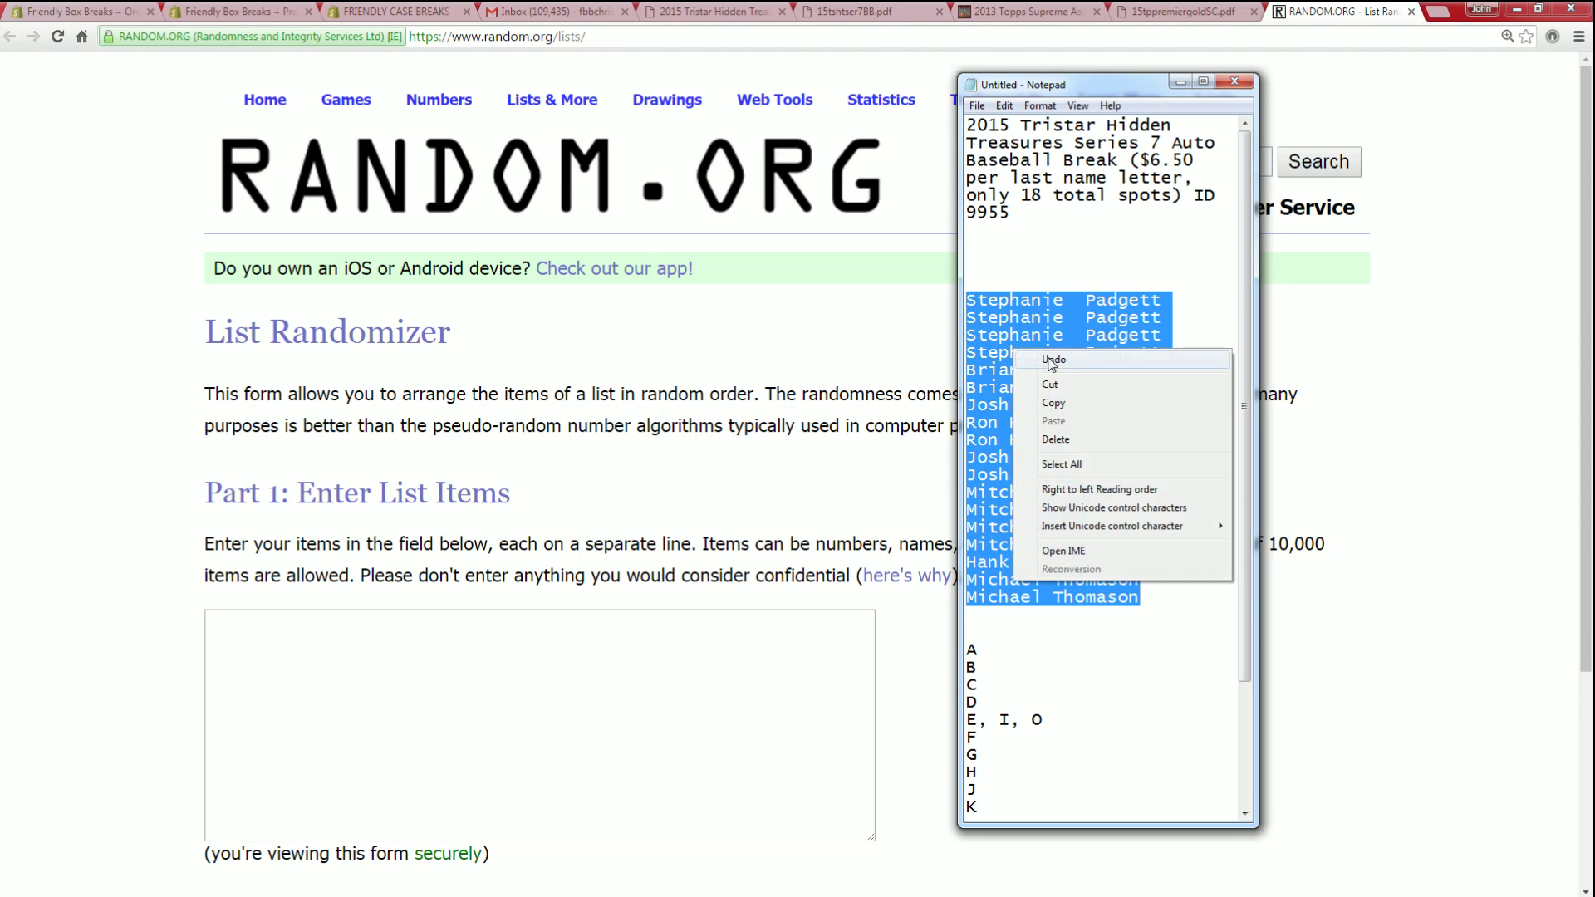
{"action": "left_click", "coordinate": [1105, 403]}
{"action": "right_click", "coordinate": [246, 639]}
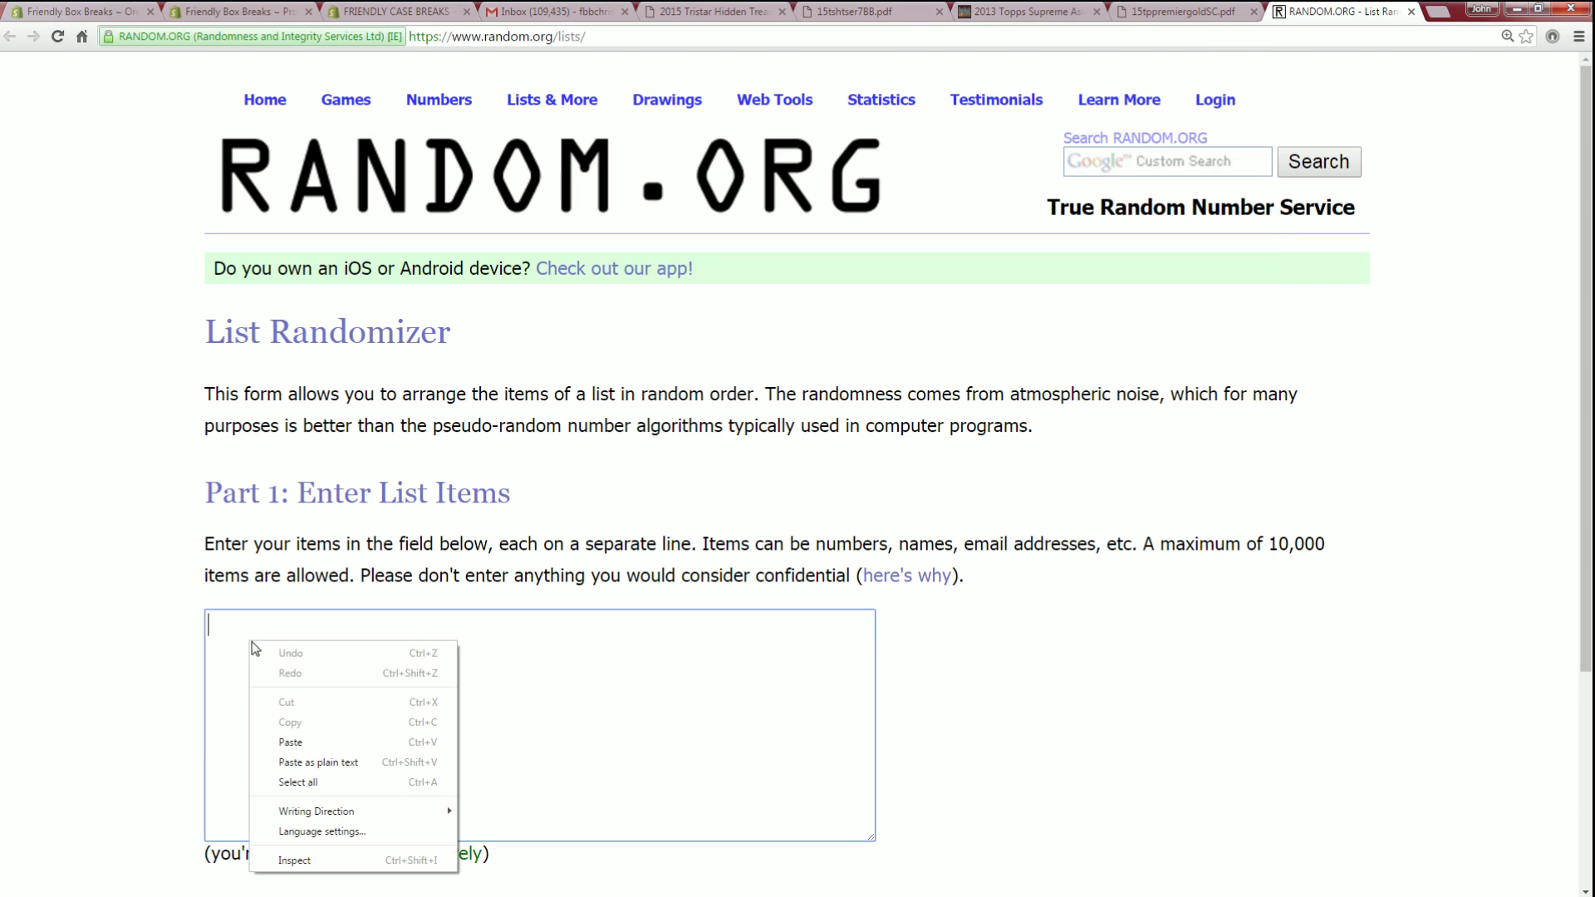
- Paste the 18 buyer names into the list field and randomize them
{"action": "left_click", "coordinate": [324, 750]}
{"action": "scroll", "coordinate": [1084, 773], "scroll_direction": "down", "scroll_amount": 4}
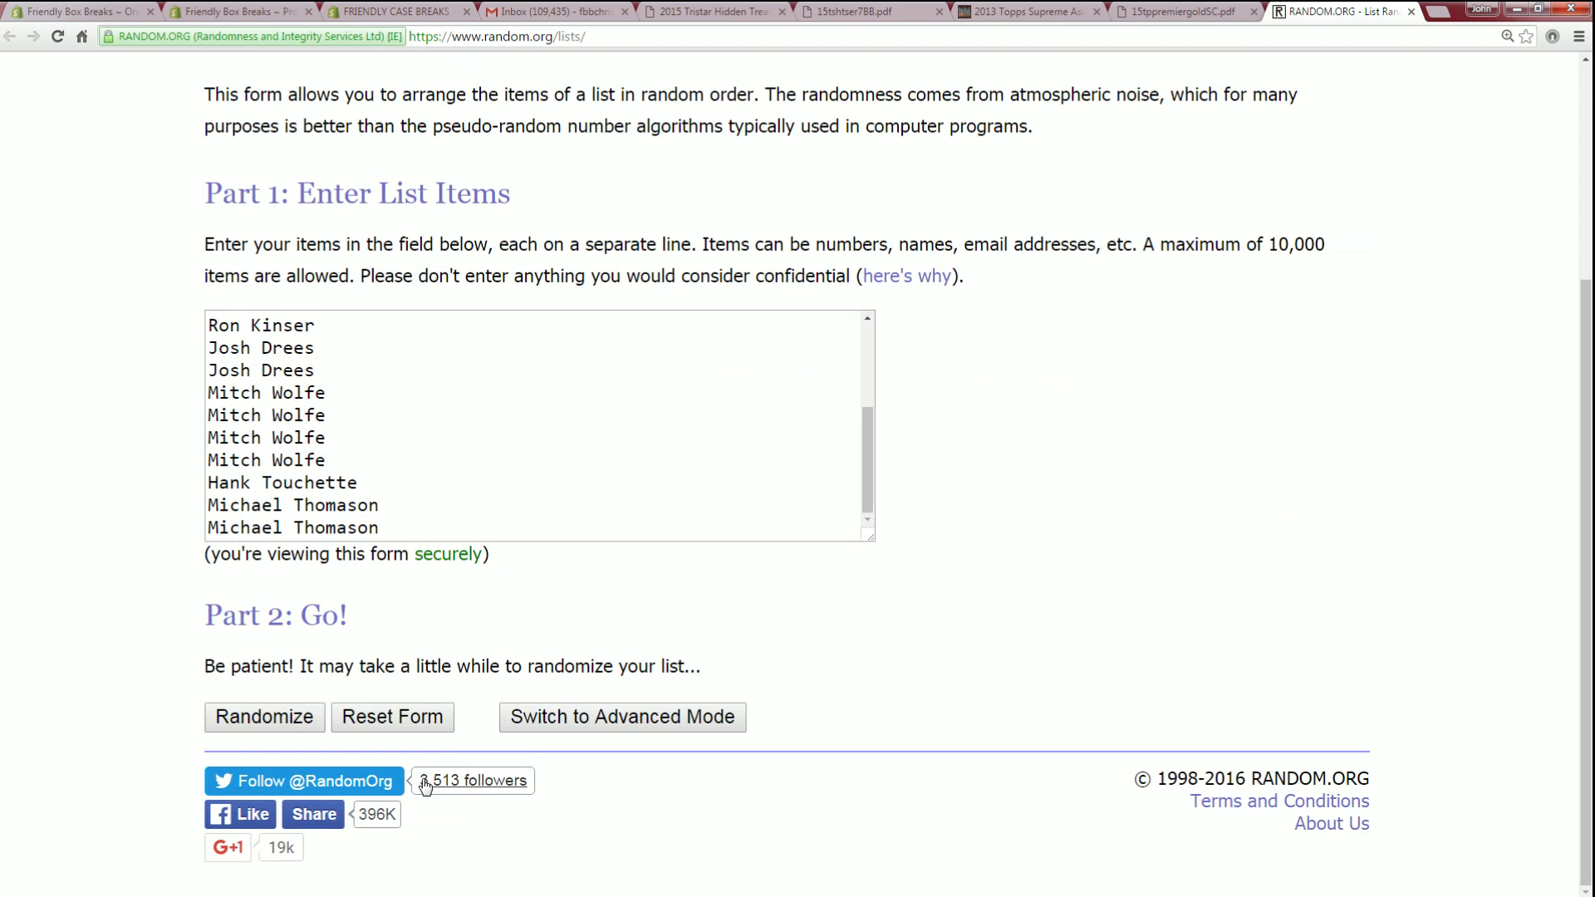
{"action": "left_click", "coordinate": [280, 708]}
- Reshuffle the buyer names five more times with Again!
{"action": "left_click", "coordinate": [255, 770]}
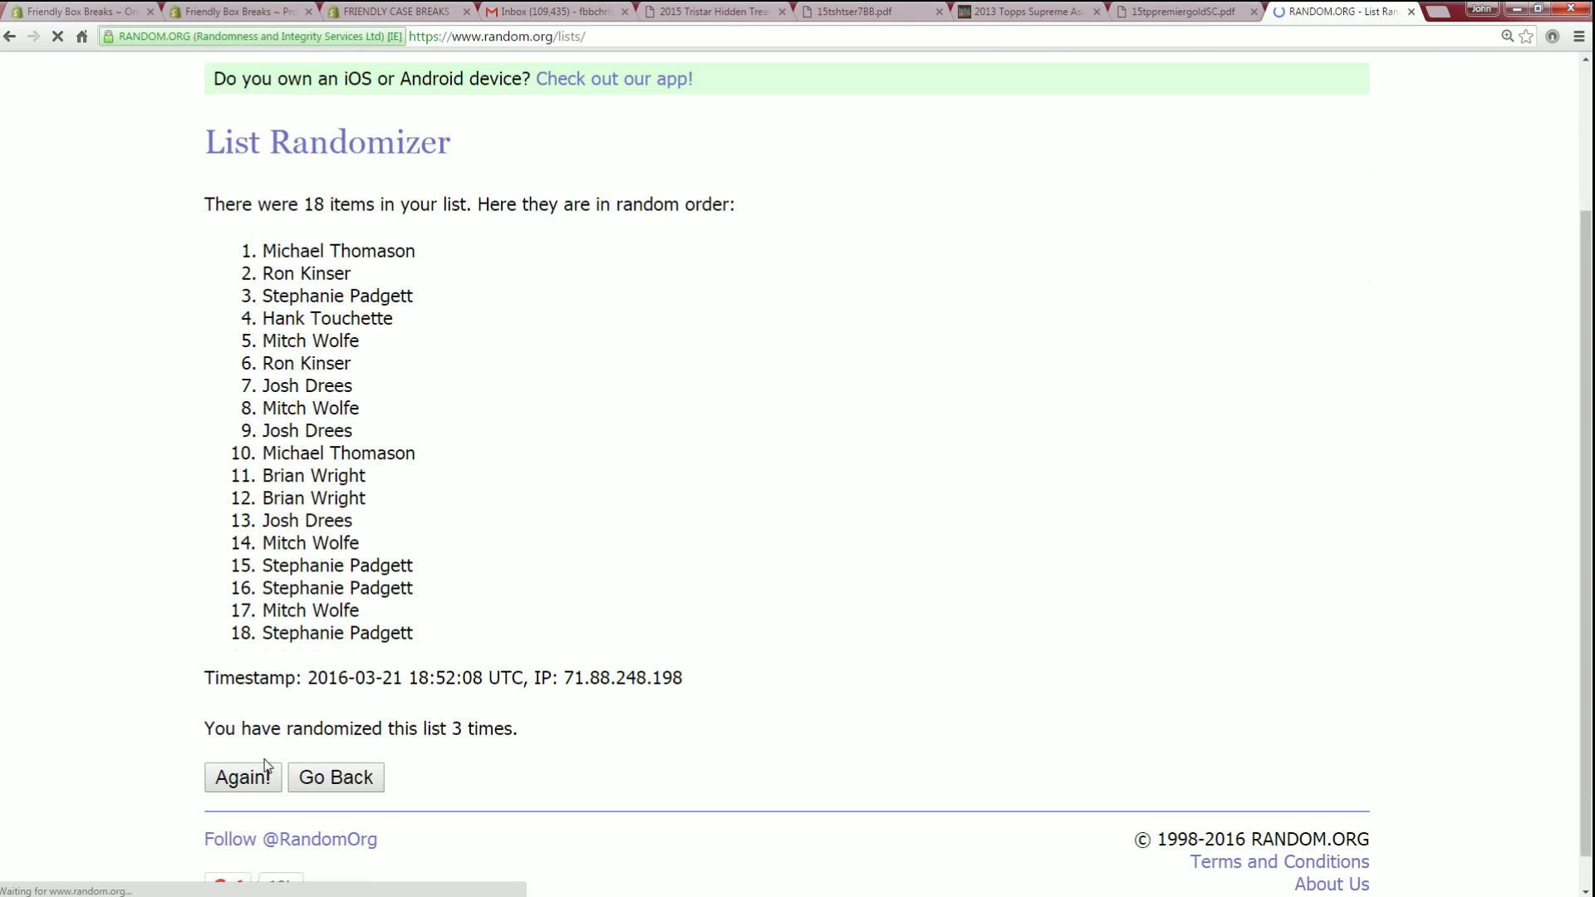
{"action": "left_click", "coordinate": [262, 775]}
{"action": "scroll", "coordinate": [263, 776], "scroll_direction": "down", "scroll_amount": 3}
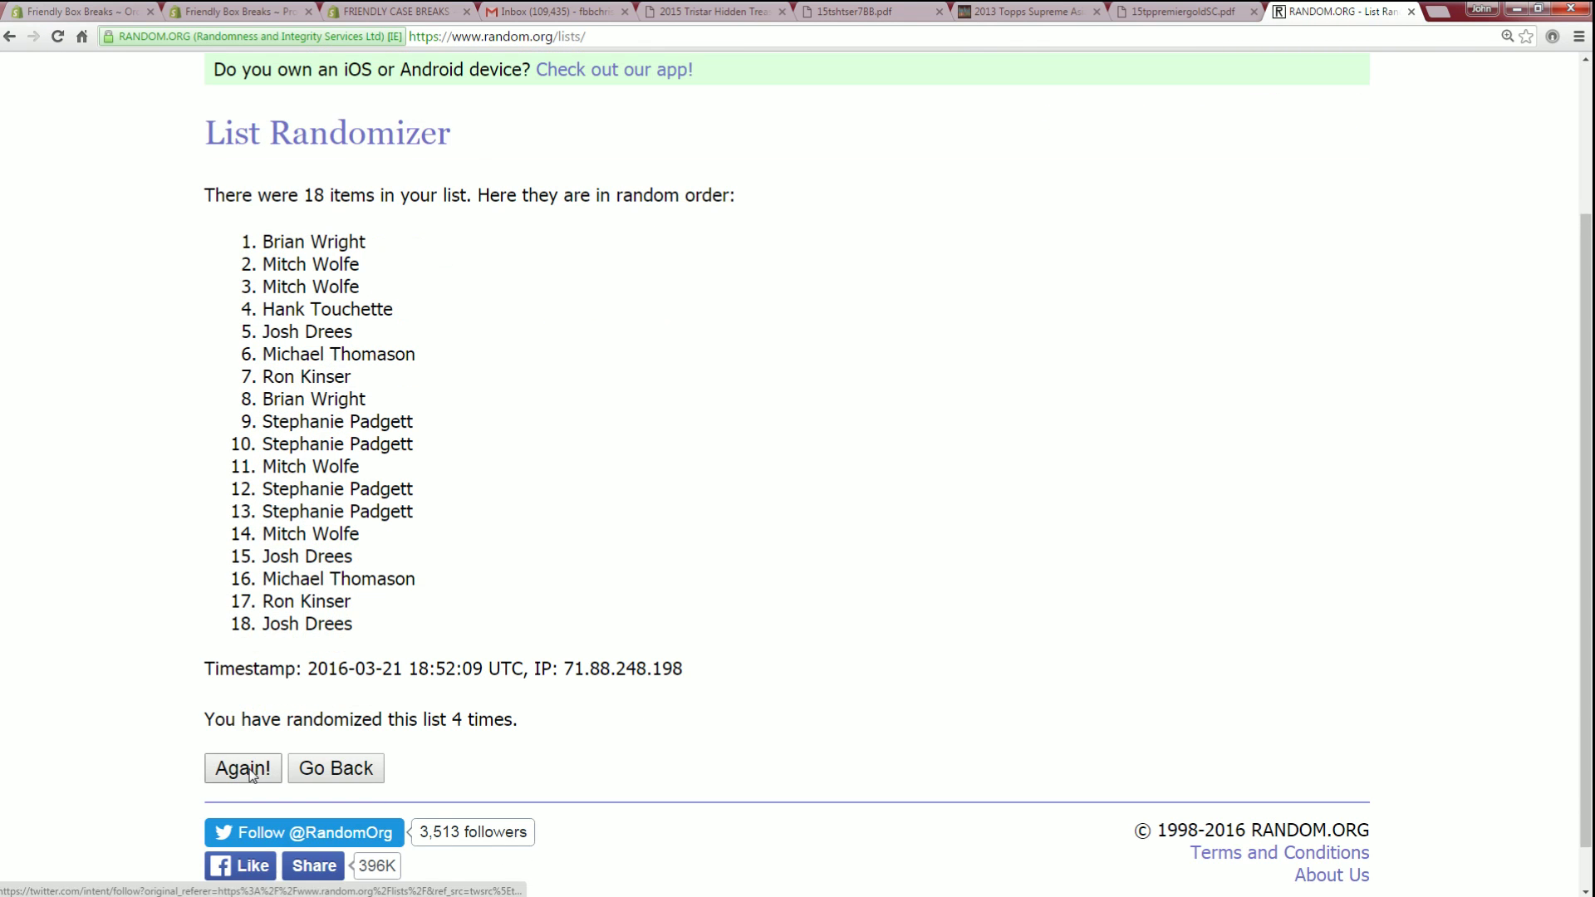
{"action": "left_click", "coordinate": [255, 770]}
{"action": "scroll", "coordinate": [255, 770], "scroll_direction": "down", "scroll_amount": 3}
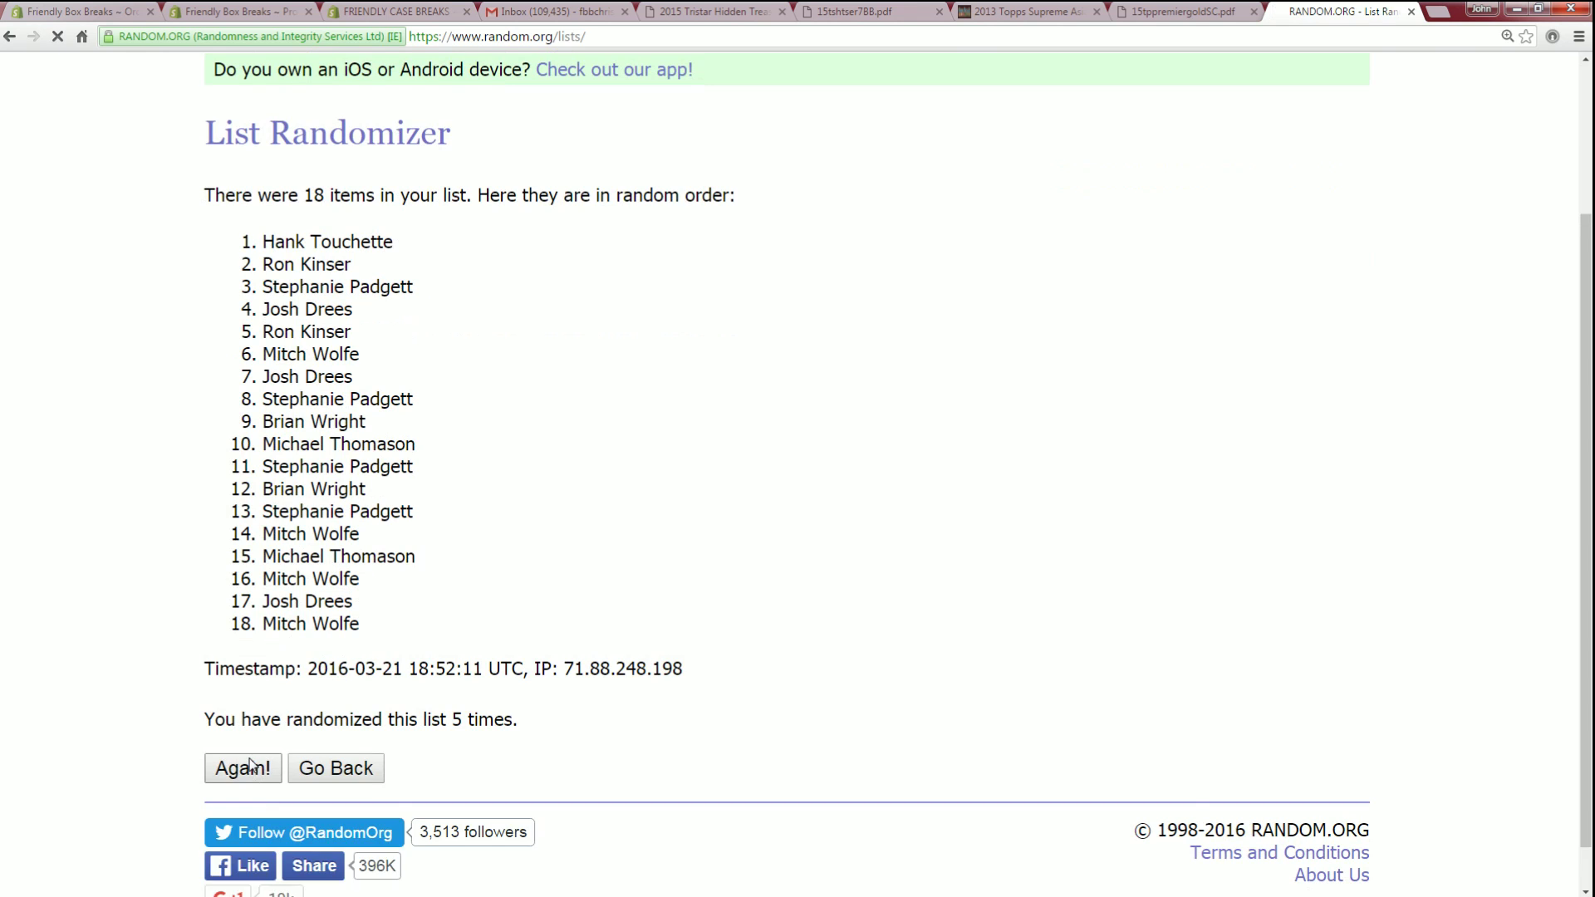
{"action": "left_click", "coordinate": [250, 764]}
{"action": "scroll", "coordinate": [251, 762], "scroll_direction": "down", "scroll_amount": 3}
{"action": "left_click", "coordinate": [251, 762]}
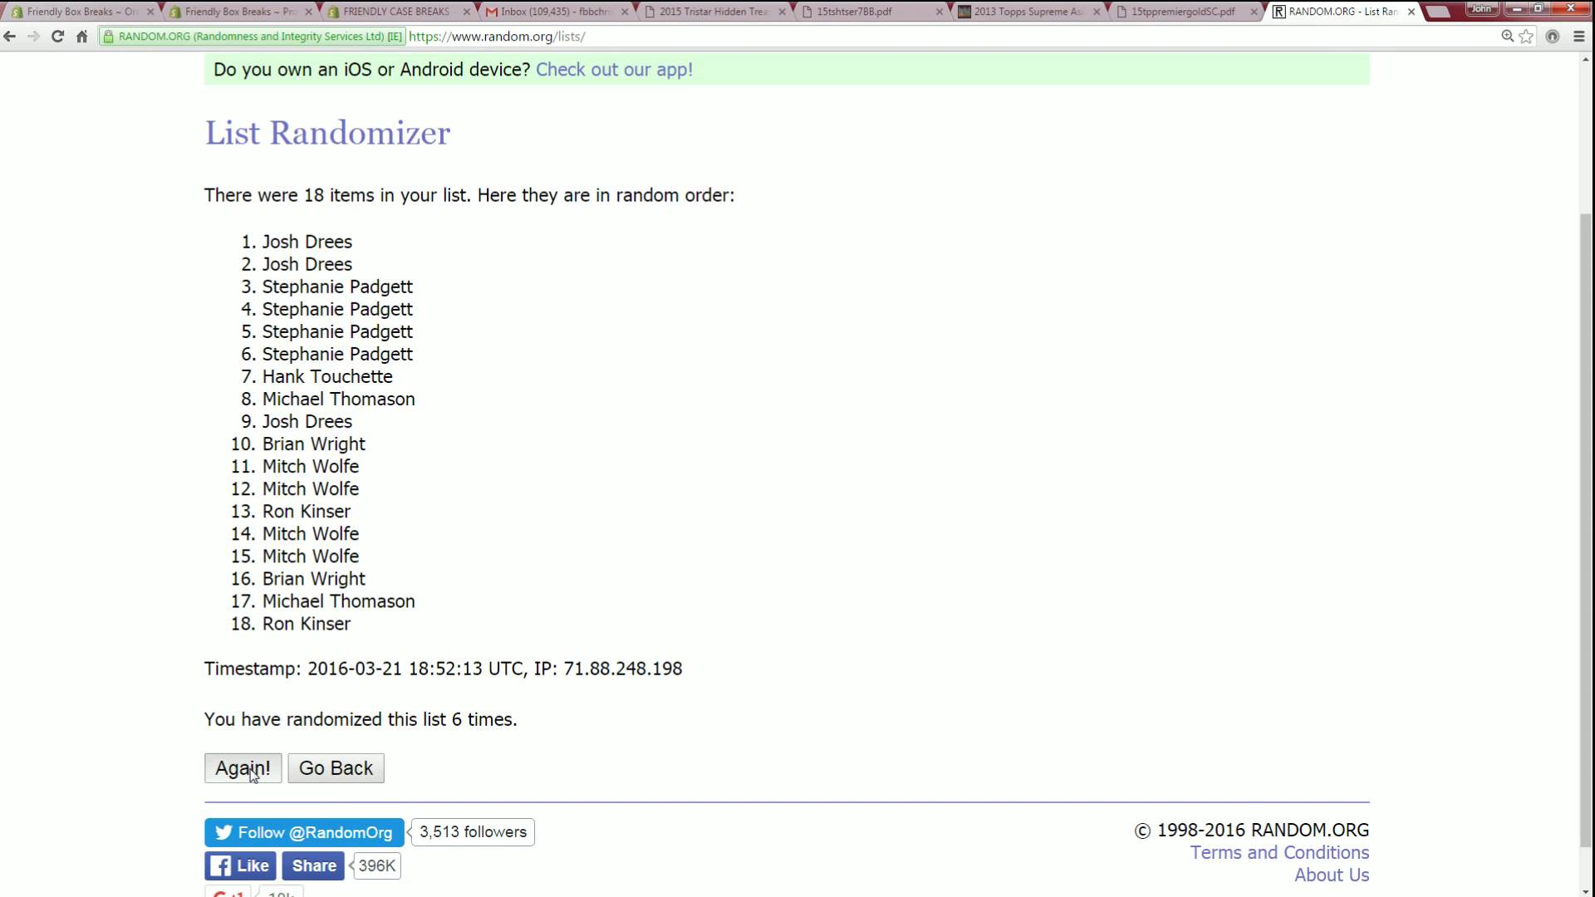
{"action": "scroll", "coordinate": [508, 735], "scroll_direction": "down", "scroll_amount": 2}
{"action": "scroll", "coordinate": [508, 735], "scroll_direction": "down", "scroll_amount": 1}
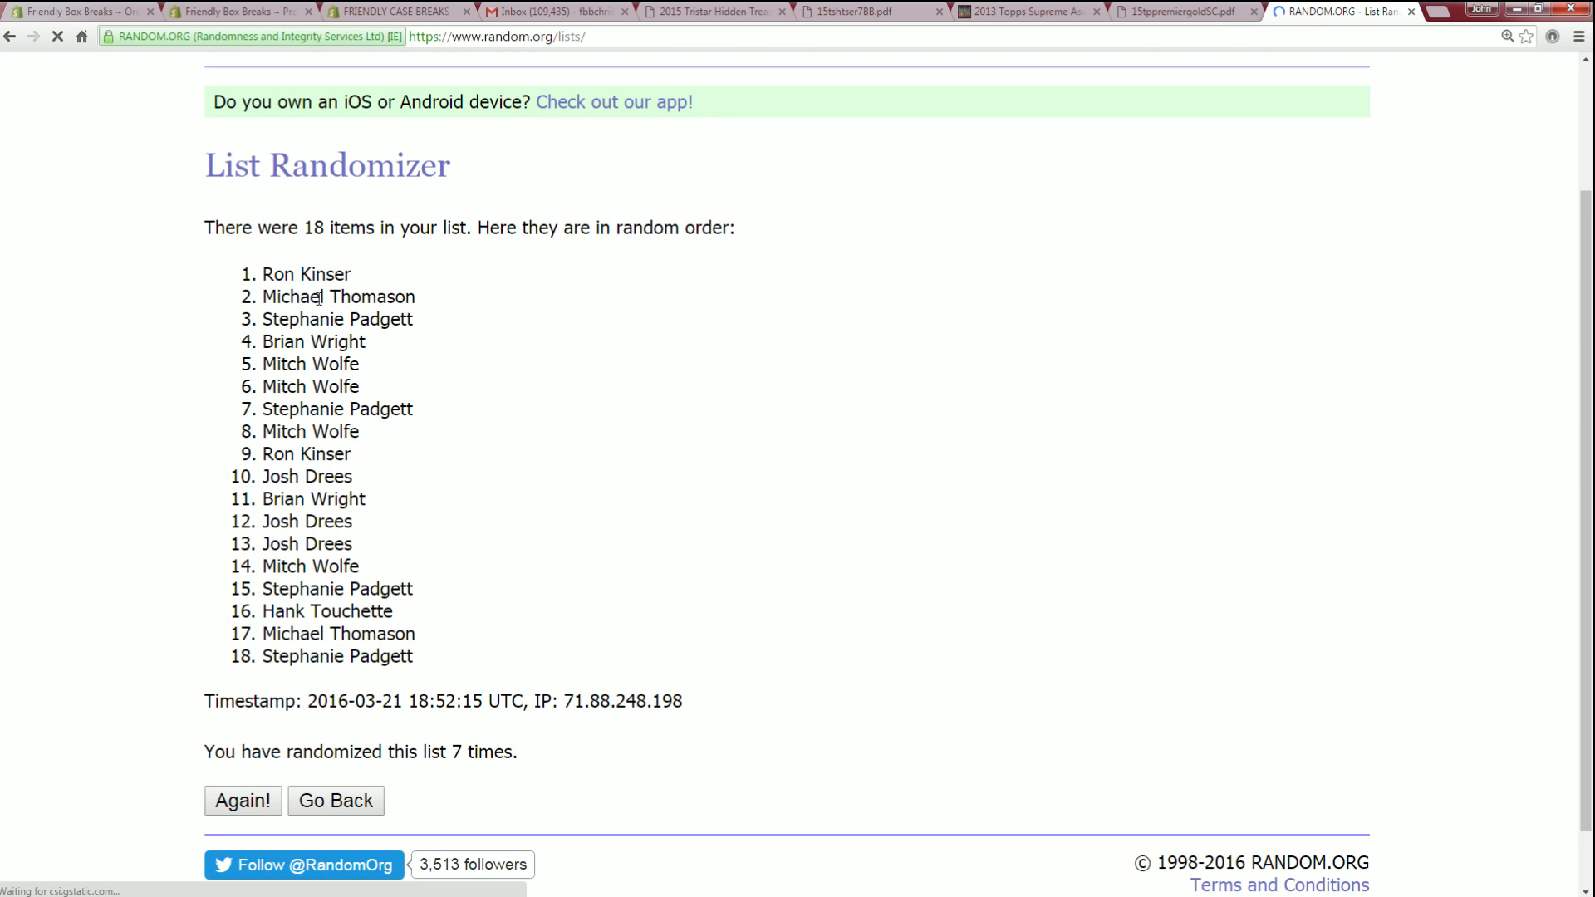
- Copy the final shuffled names and paste them into Excel starting at cell B1
{"action": "mouse_move", "coordinate": [263, 275]}
{"action": "left_mouse_down"}
{"action": "mouse_move", "coordinate": [353, 274]}
{"action": "mouse_move", "coordinate": [435, 660]}
{"action": "left_mouse_up"}
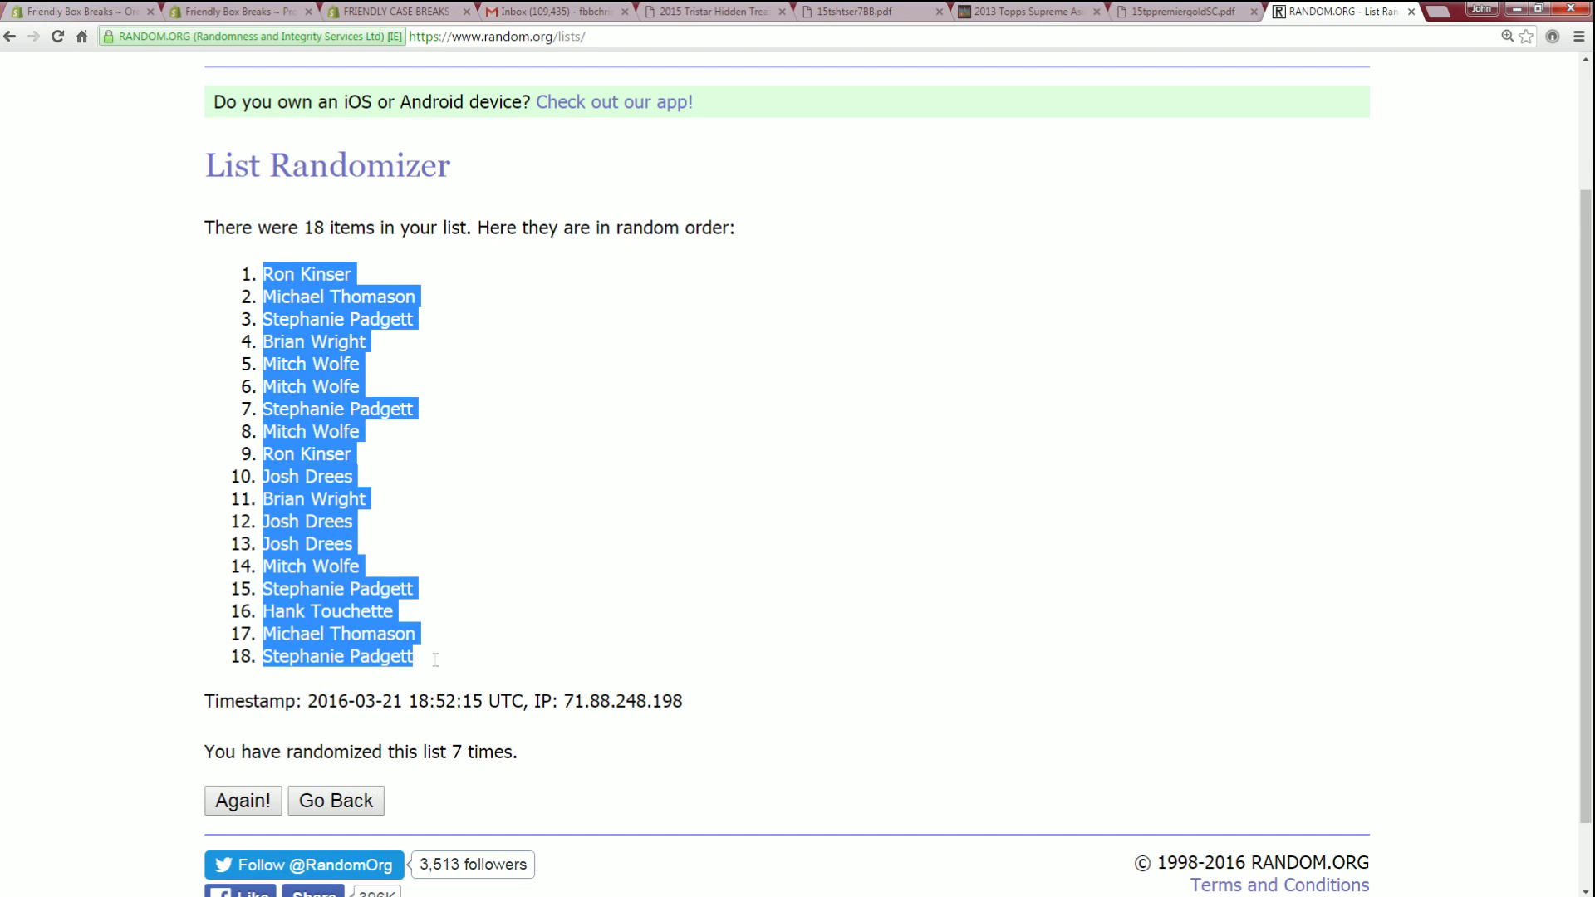
{"action": "right_click", "coordinate": [293, 486]}
{"action": "left_click", "coordinate": [374, 493]}
{"action": "key", "text": "alt+Tab"}
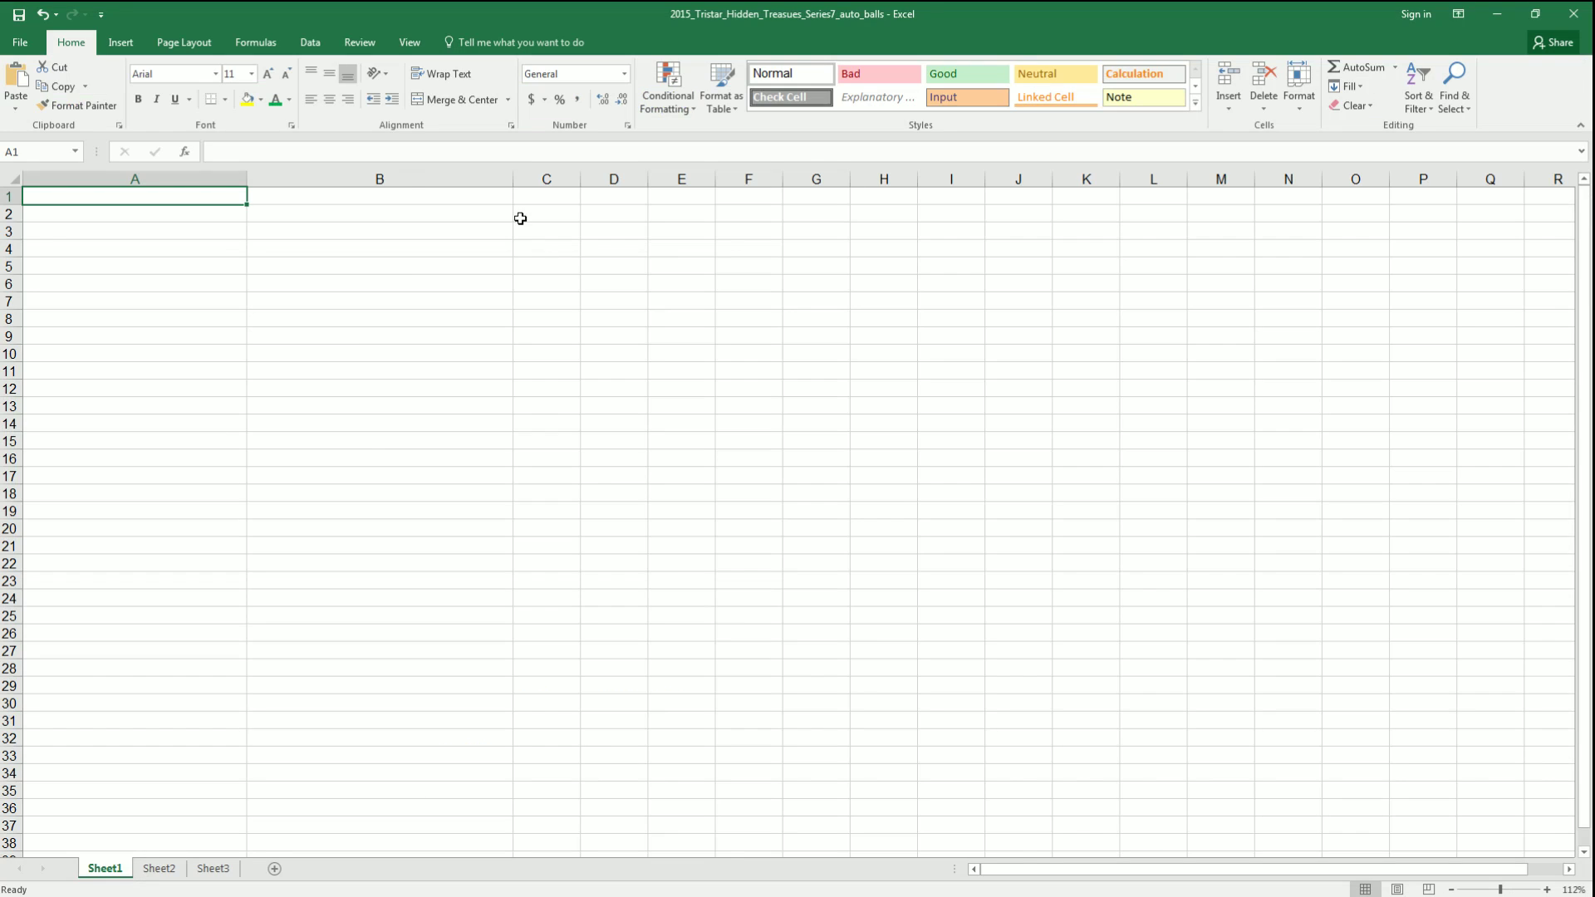
{"action": "right_click", "coordinate": [349, 196]}
{"action": "left_click", "coordinate": [386, 268]}
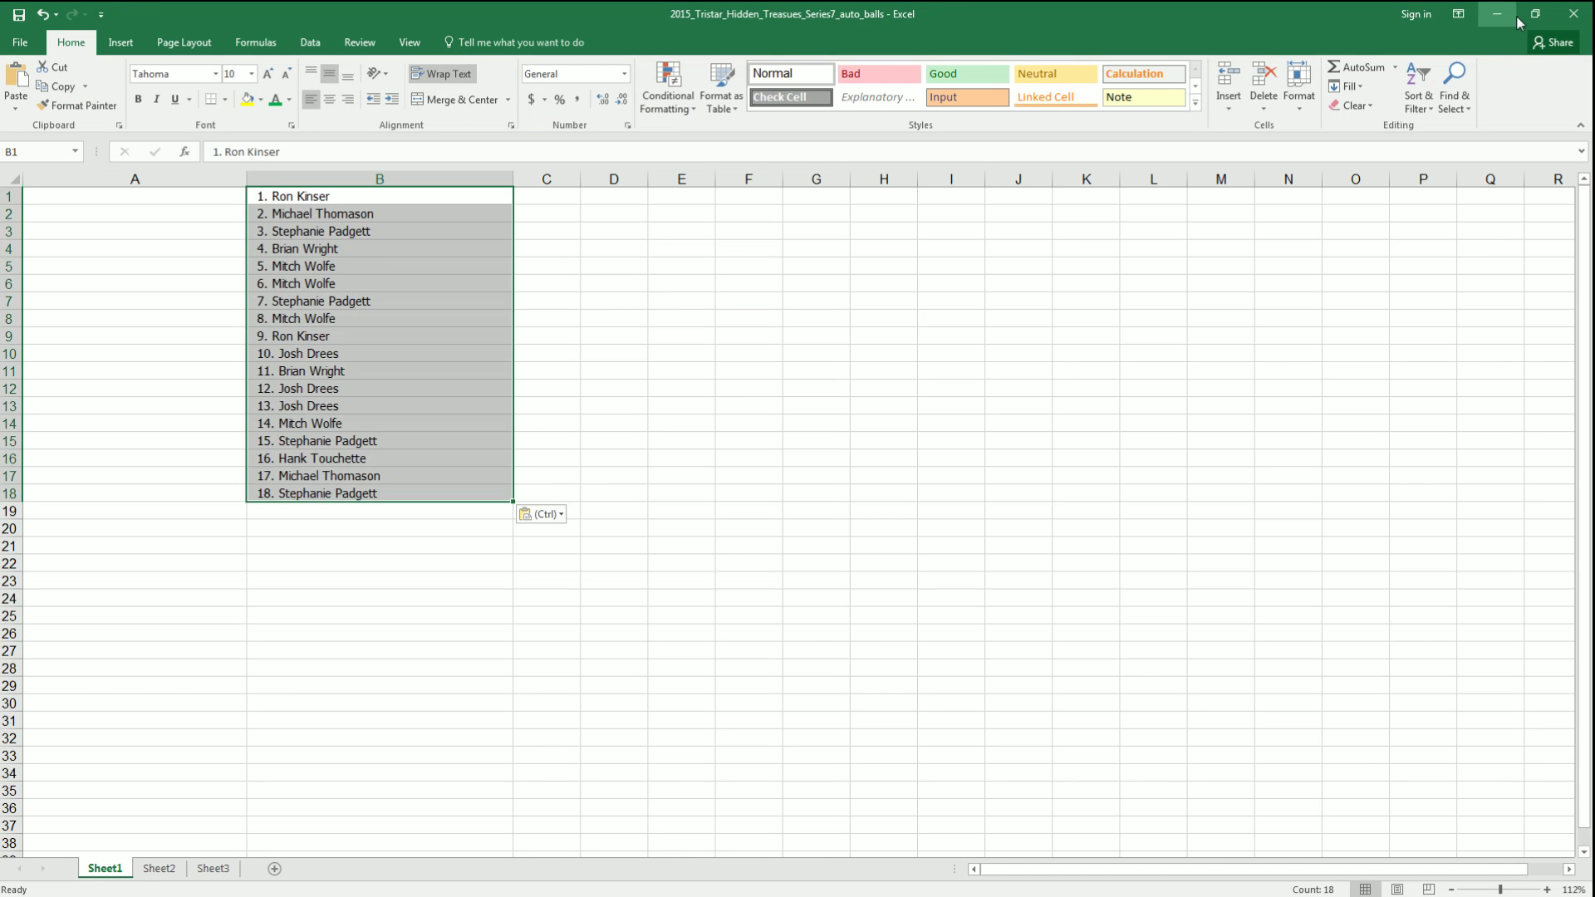
- Return to RANDOM.ORG and open a fresh, empty List Randomizer form
{"action": "key", "text": "alt+Tab"}
{"action": "scroll", "coordinate": [598, 104], "scroll_direction": "up", "scroll_amount": 2}
{"action": "mouse_move", "coordinate": [598, 104]}
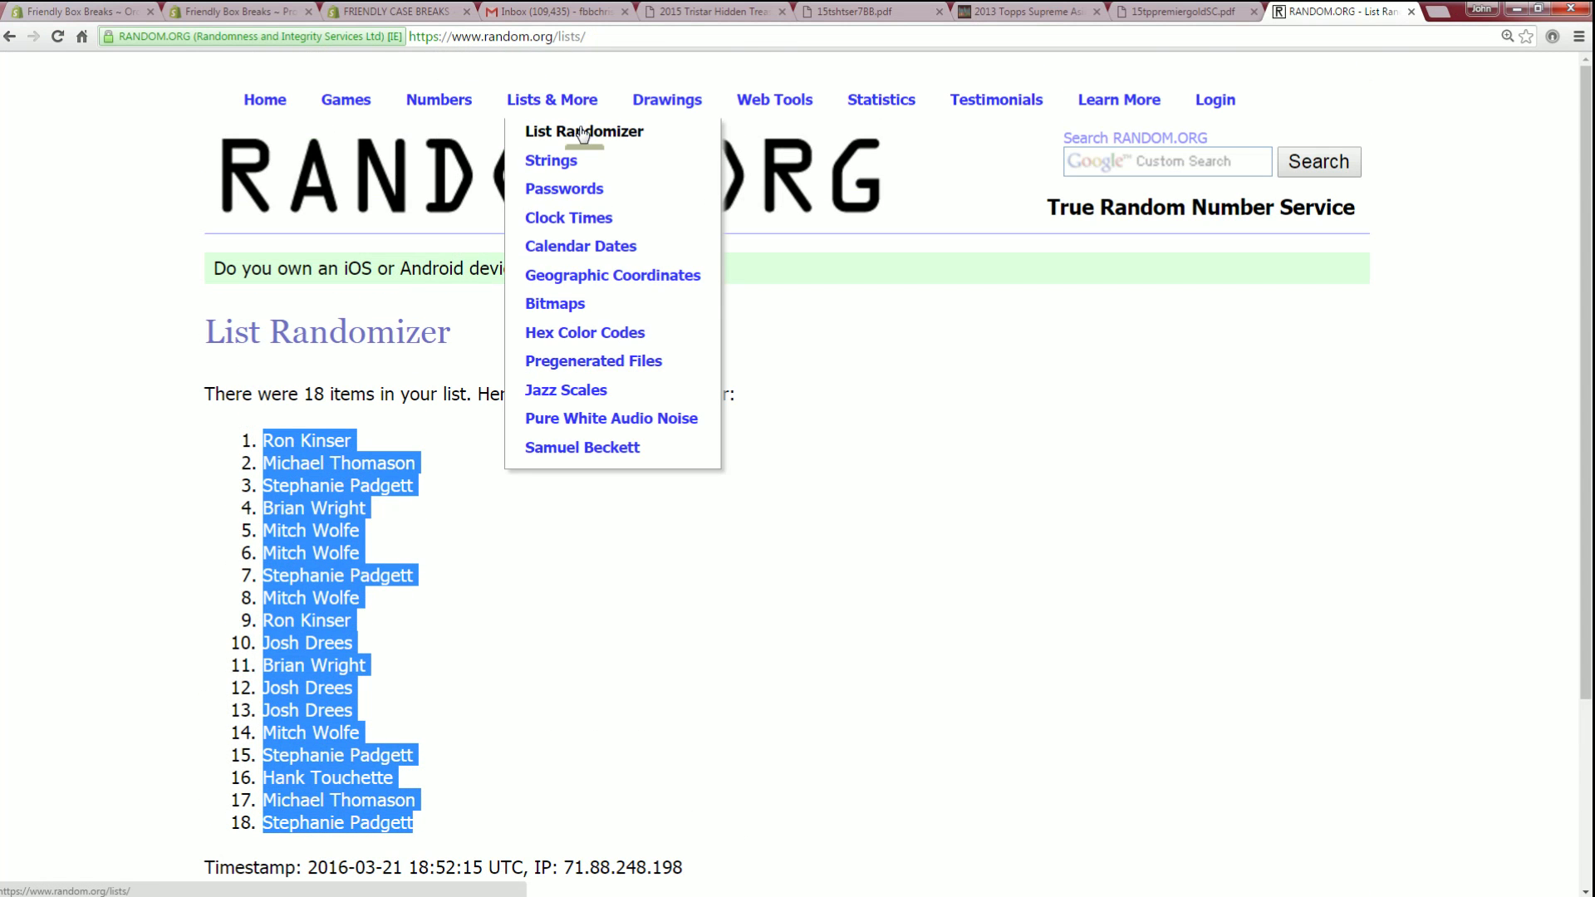
{"action": "left_click", "coordinate": [580, 134]}
- Copy the letter spots A through W from the Notepad notes
{"action": "key", "text": "alt+Tab"}
{"action": "scroll", "coordinate": [842, 506], "scroll_direction": "down", "scroll_amount": 3}
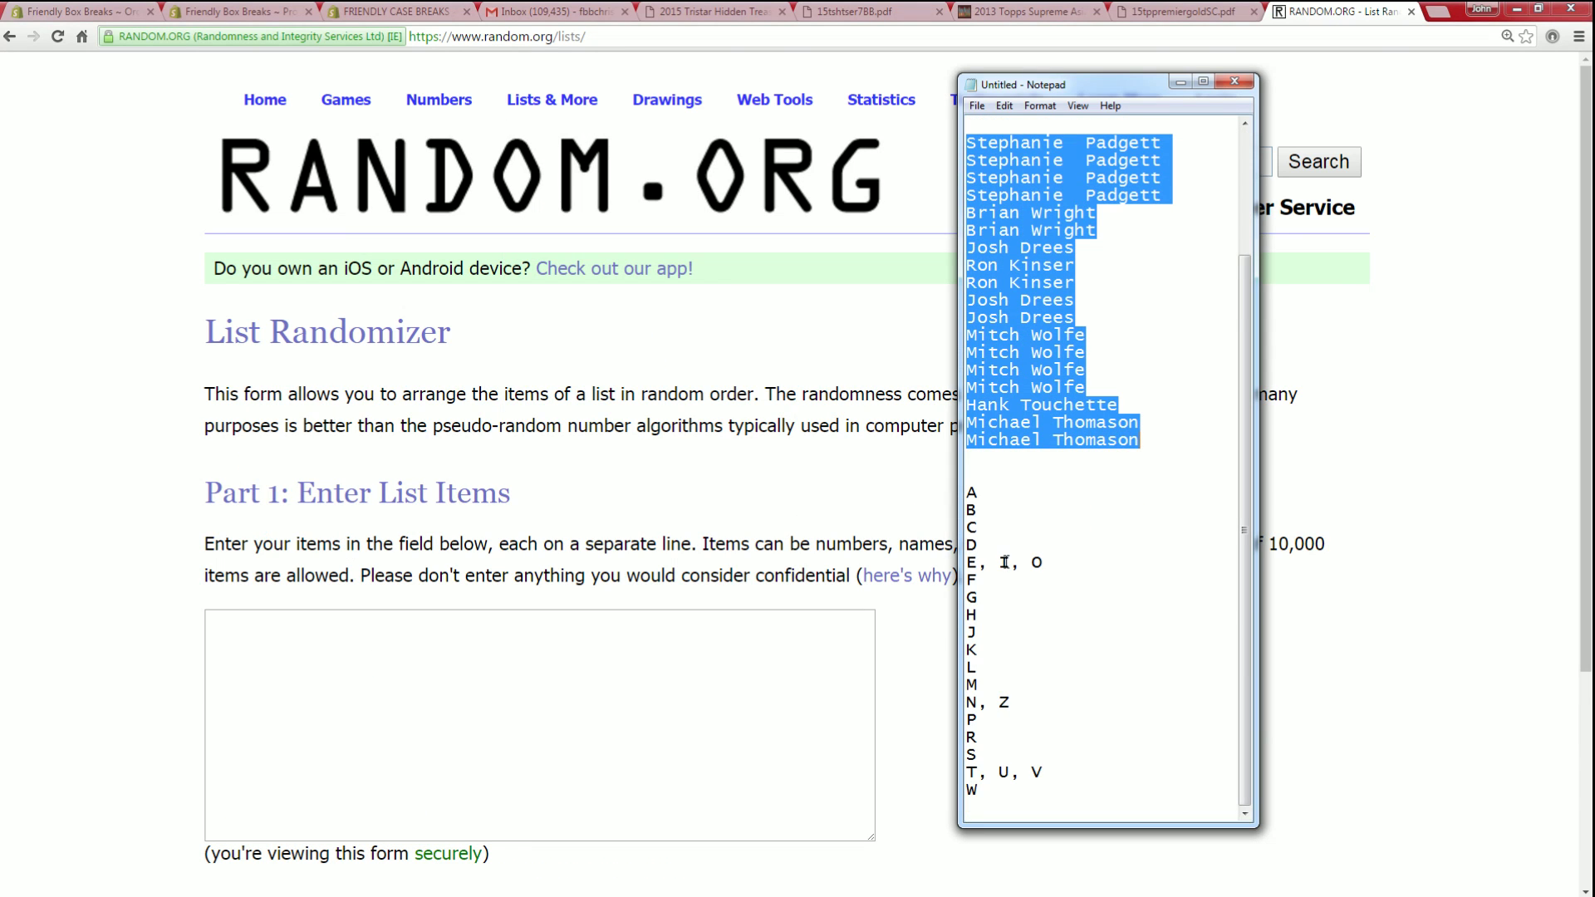
{"action": "left_click_drag", "start_coordinate": [989, 793], "coordinate": [975, 495]}
{"action": "right_click", "coordinate": [976, 501]}
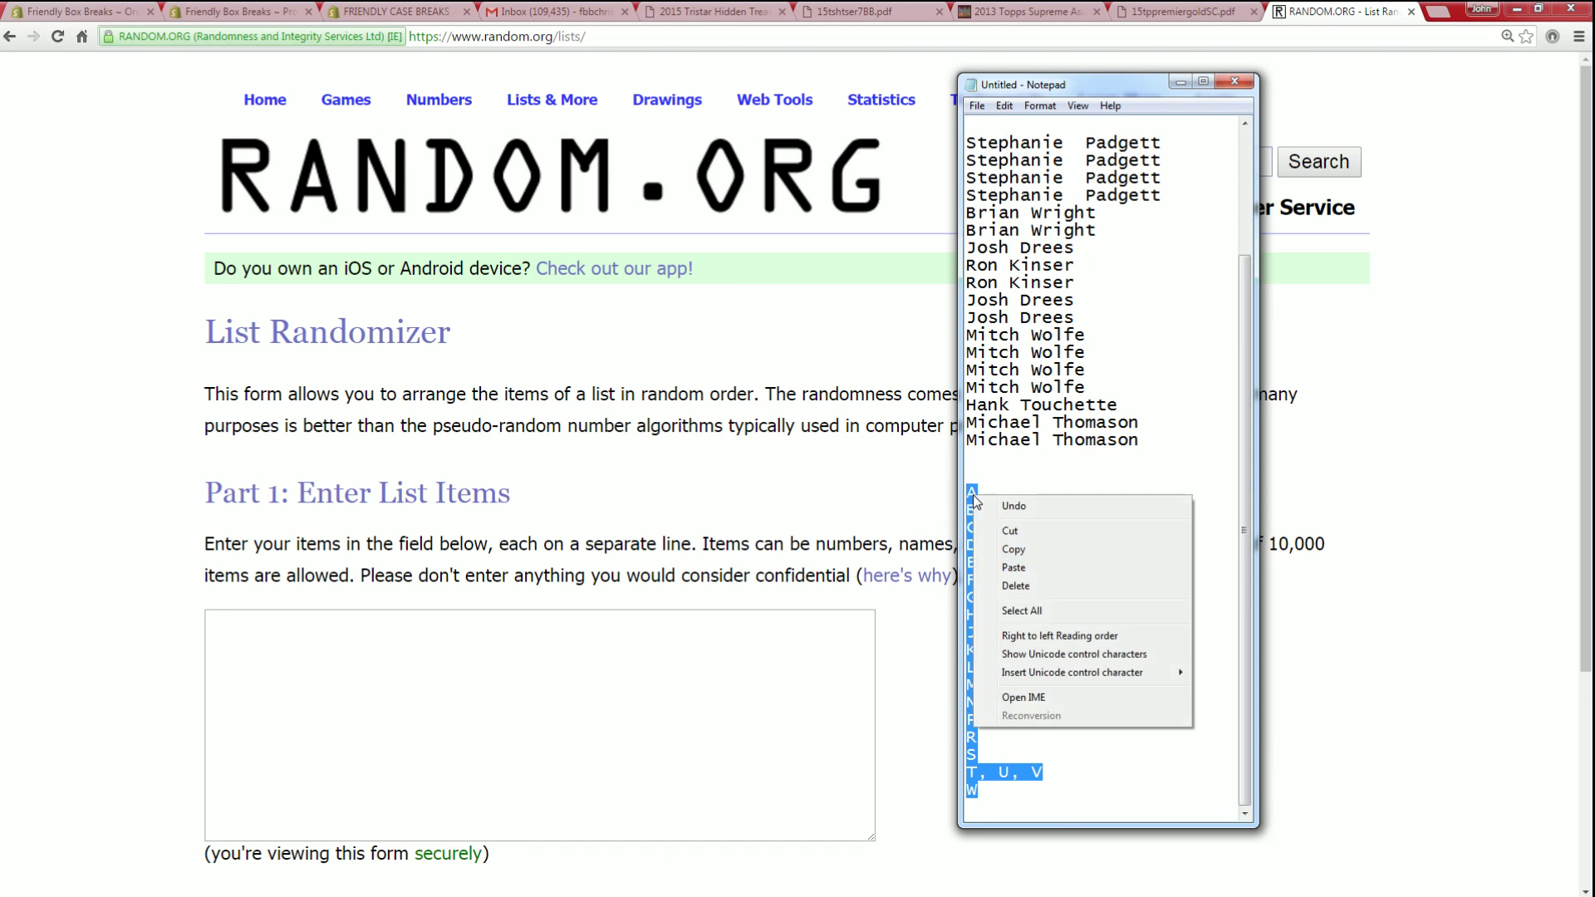
{"action": "left_click", "coordinate": [1014, 549]}
{"action": "right_click", "coordinate": [258, 631]}
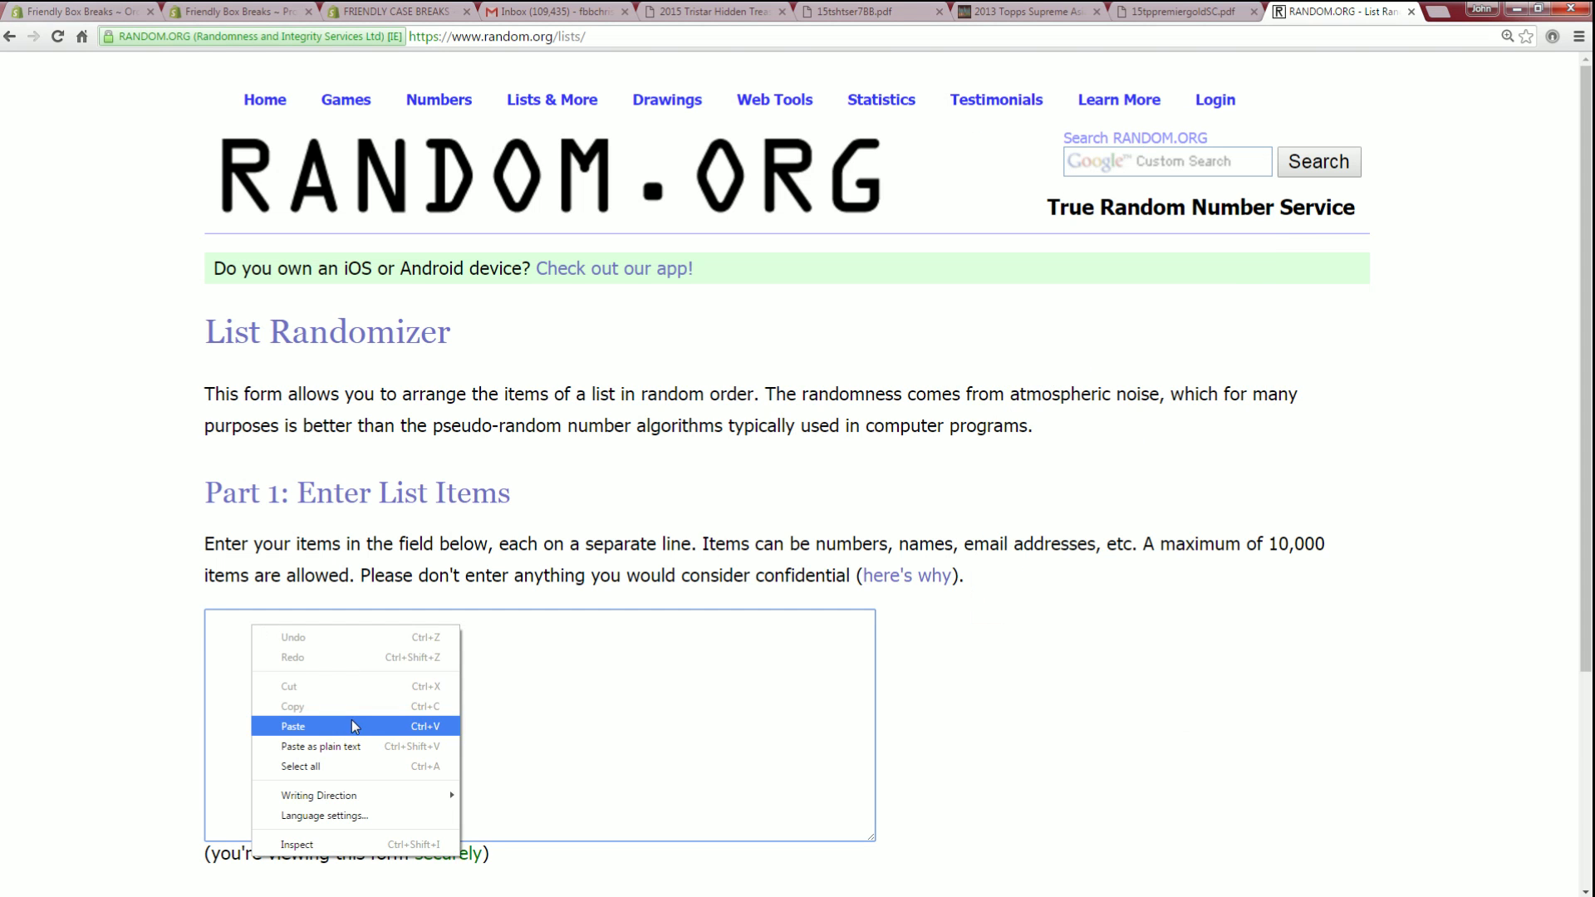
- Paste the 18 letter spots into the list field and randomize them
{"action": "left_click", "coordinate": [382, 726]}
{"action": "scroll", "coordinate": [1030, 690], "scroll_direction": "down", "scroll_amount": 3}
{"action": "left_click", "coordinate": [249, 768]}
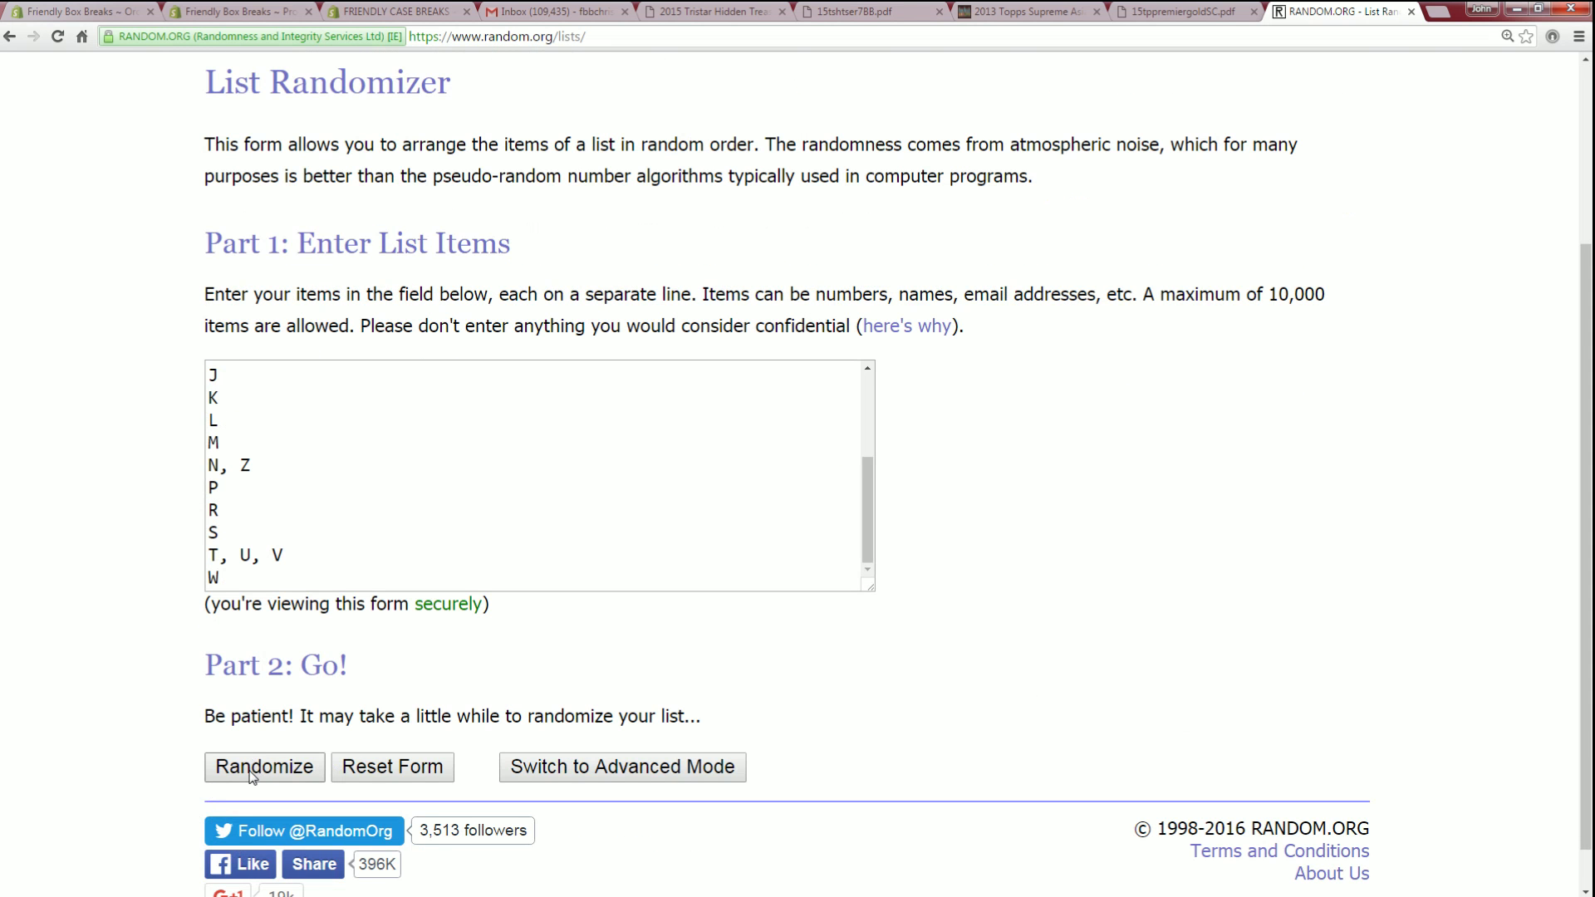
{"action": "scroll", "coordinate": [253, 781], "scroll_direction": "down", "scroll_amount": 1}
- Reshuffle the letter spots six more times with Again!
{"action": "left_click", "coordinate": [249, 769]}
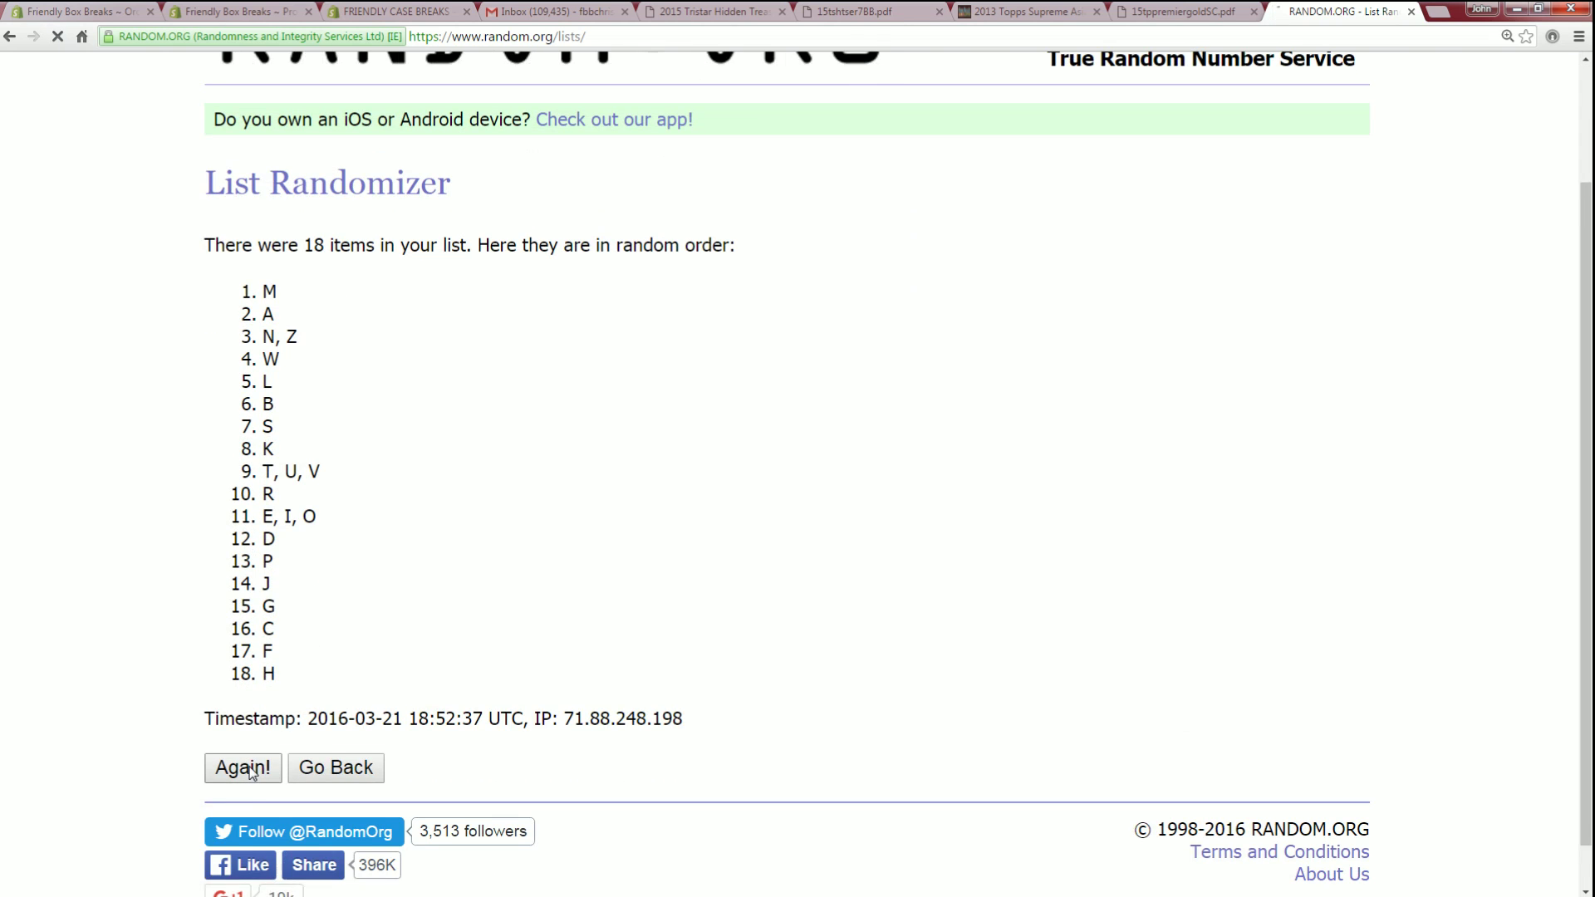
{"action": "scroll", "coordinate": [251, 769], "scroll_direction": "down", "scroll_amount": 1}
{"action": "left_click", "coordinate": [251, 773]}
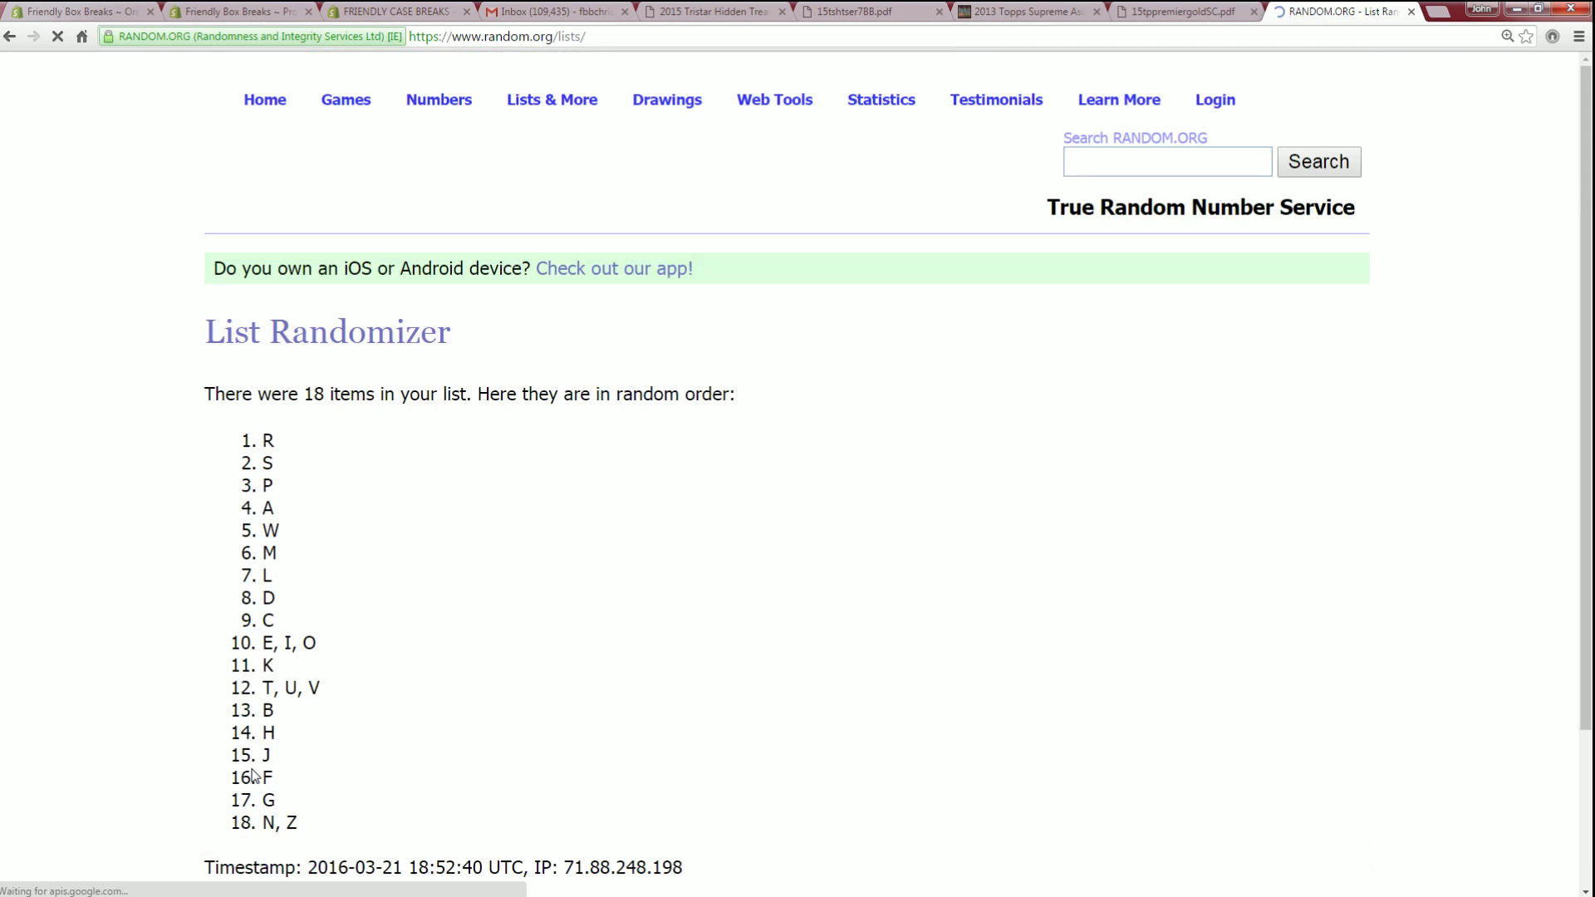
{"action": "left_click", "coordinate": [253, 771]}
{"action": "scroll", "coordinate": [253, 771], "scroll_direction": "down", "scroll_amount": 1}
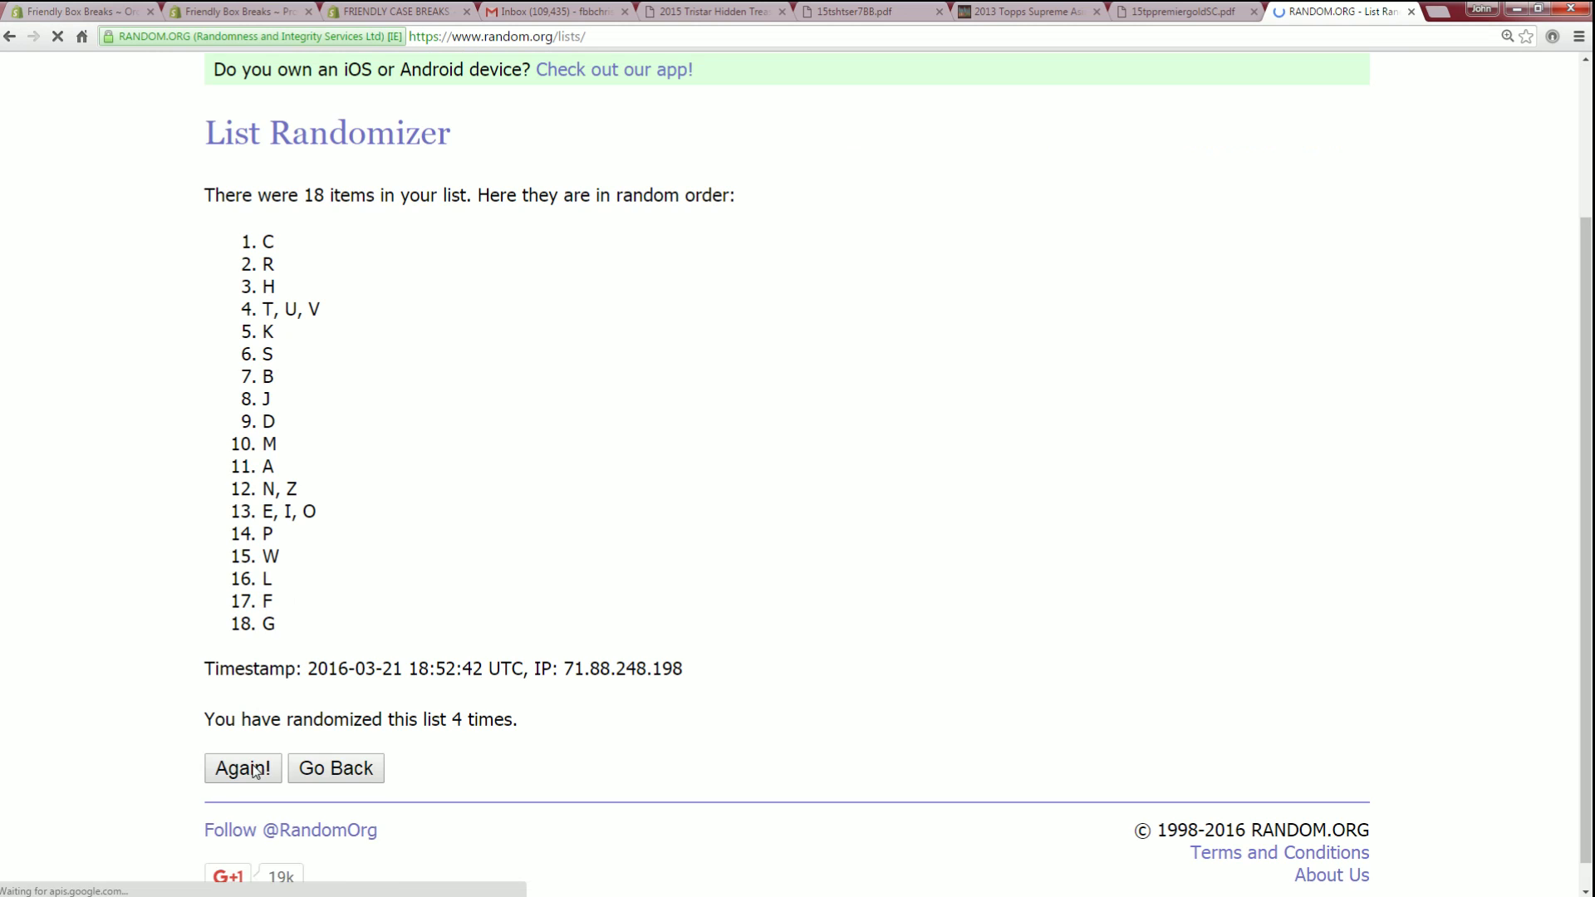
{"action": "left_click", "coordinate": [249, 768]}
{"action": "scroll", "coordinate": [253, 768], "scroll_direction": "down", "scroll_amount": 1}
{"action": "left_click", "coordinate": [254, 768]}
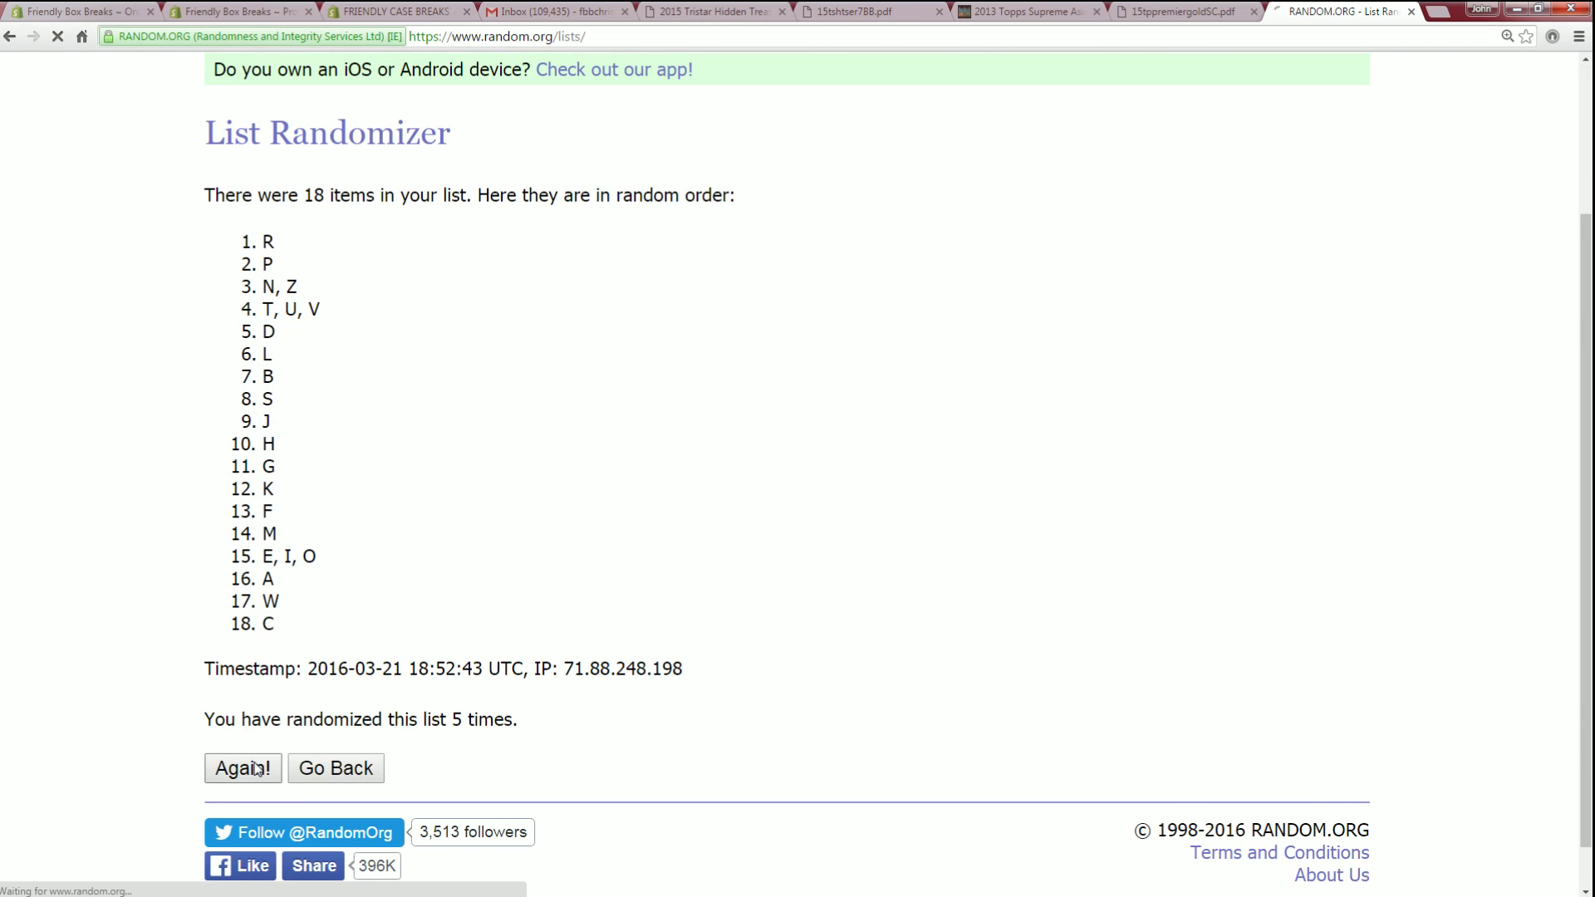
{"action": "scroll", "coordinate": [256, 771], "scroll_direction": "down", "scroll_amount": 2}
{"action": "left_click", "coordinate": [259, 773]}
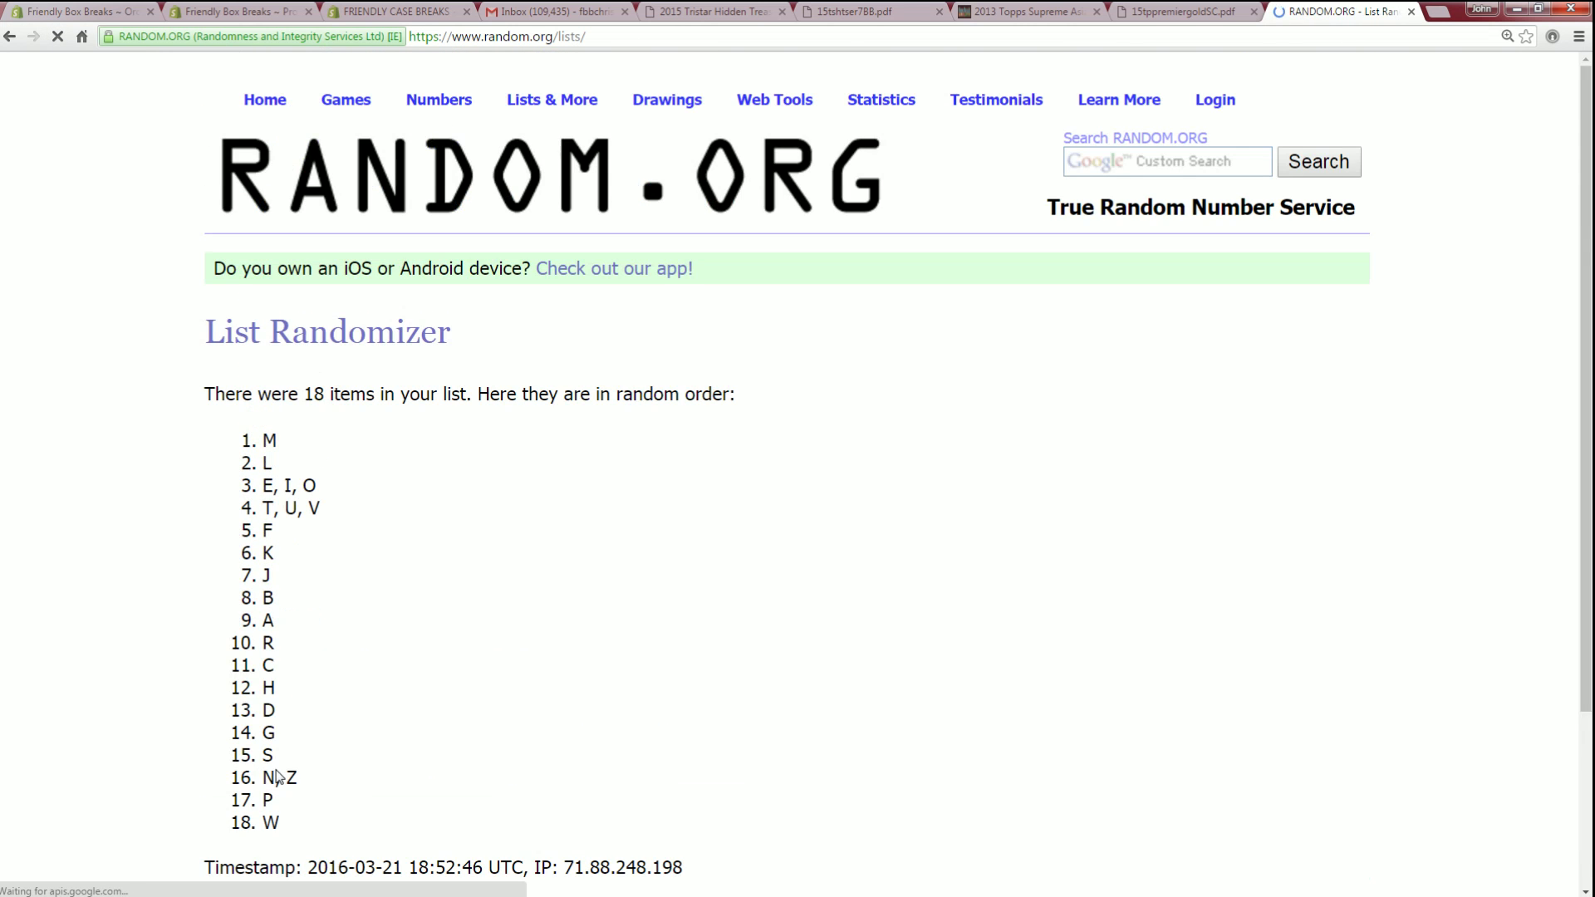
{"action": "scroll", "coordinate": [394, 746], "scroll_direction": "down", "scroll_amount": 3}
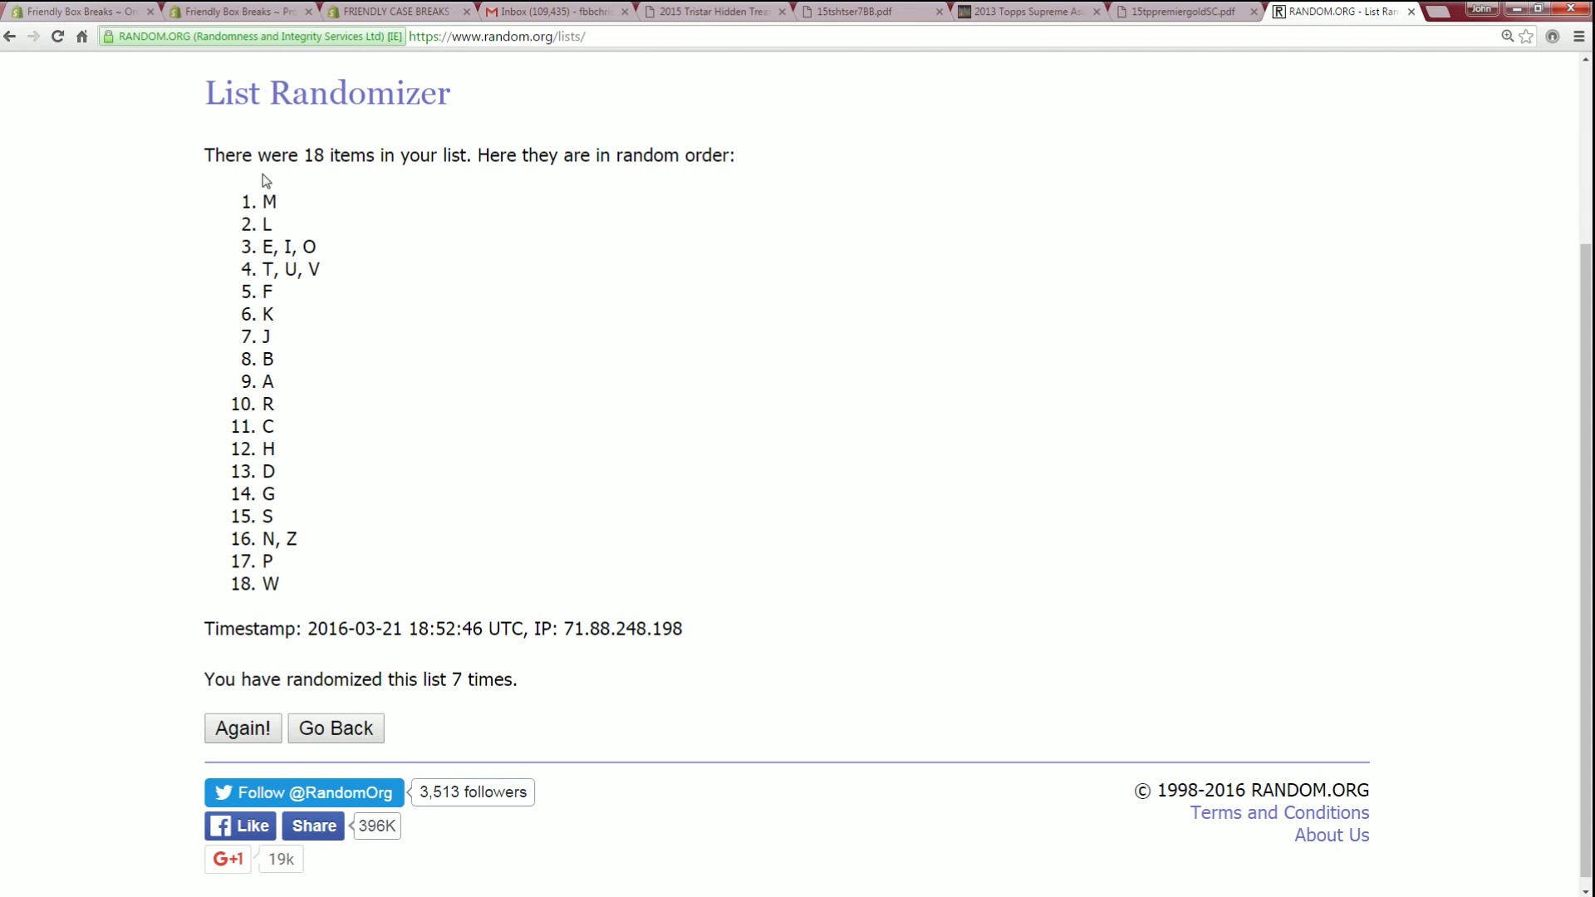
- Copy the final shuffled letter order, M through W
{"action": "mouse_move", "coordinate": [264, 201]}
{"action": "left_mouse_down"}
{"action": "mouse_move", "coordinate": [302, 438]}
{"action": "mouse_move", "coordinate": [281, 585]}
{"action": "left_mouse_up"}
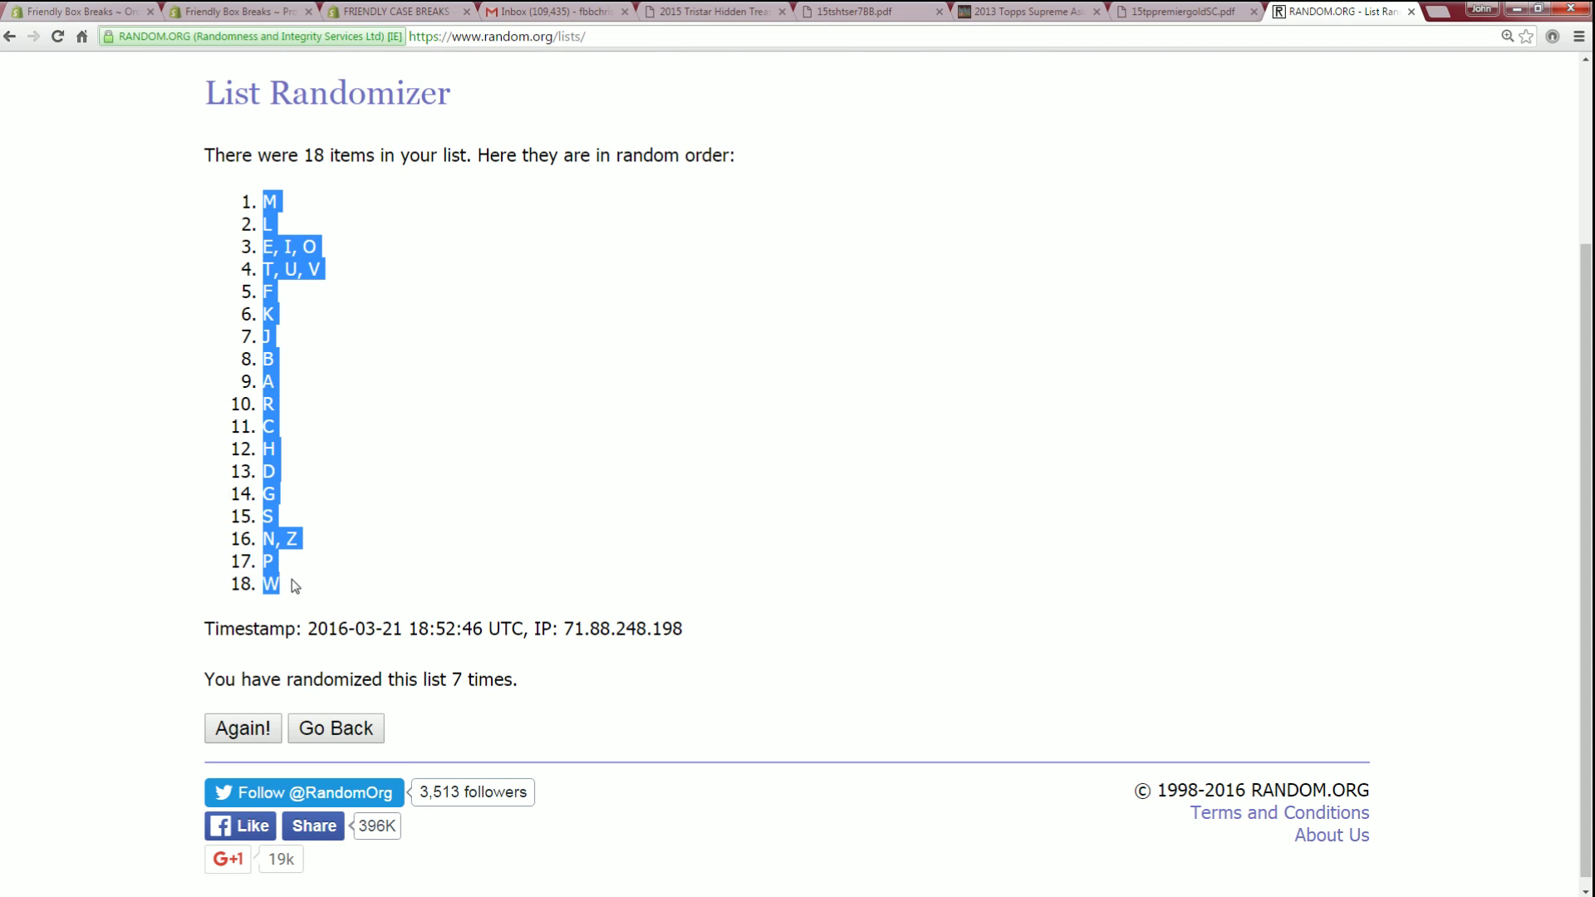
{"action": "right_click", "coordinate": [266, 491]}
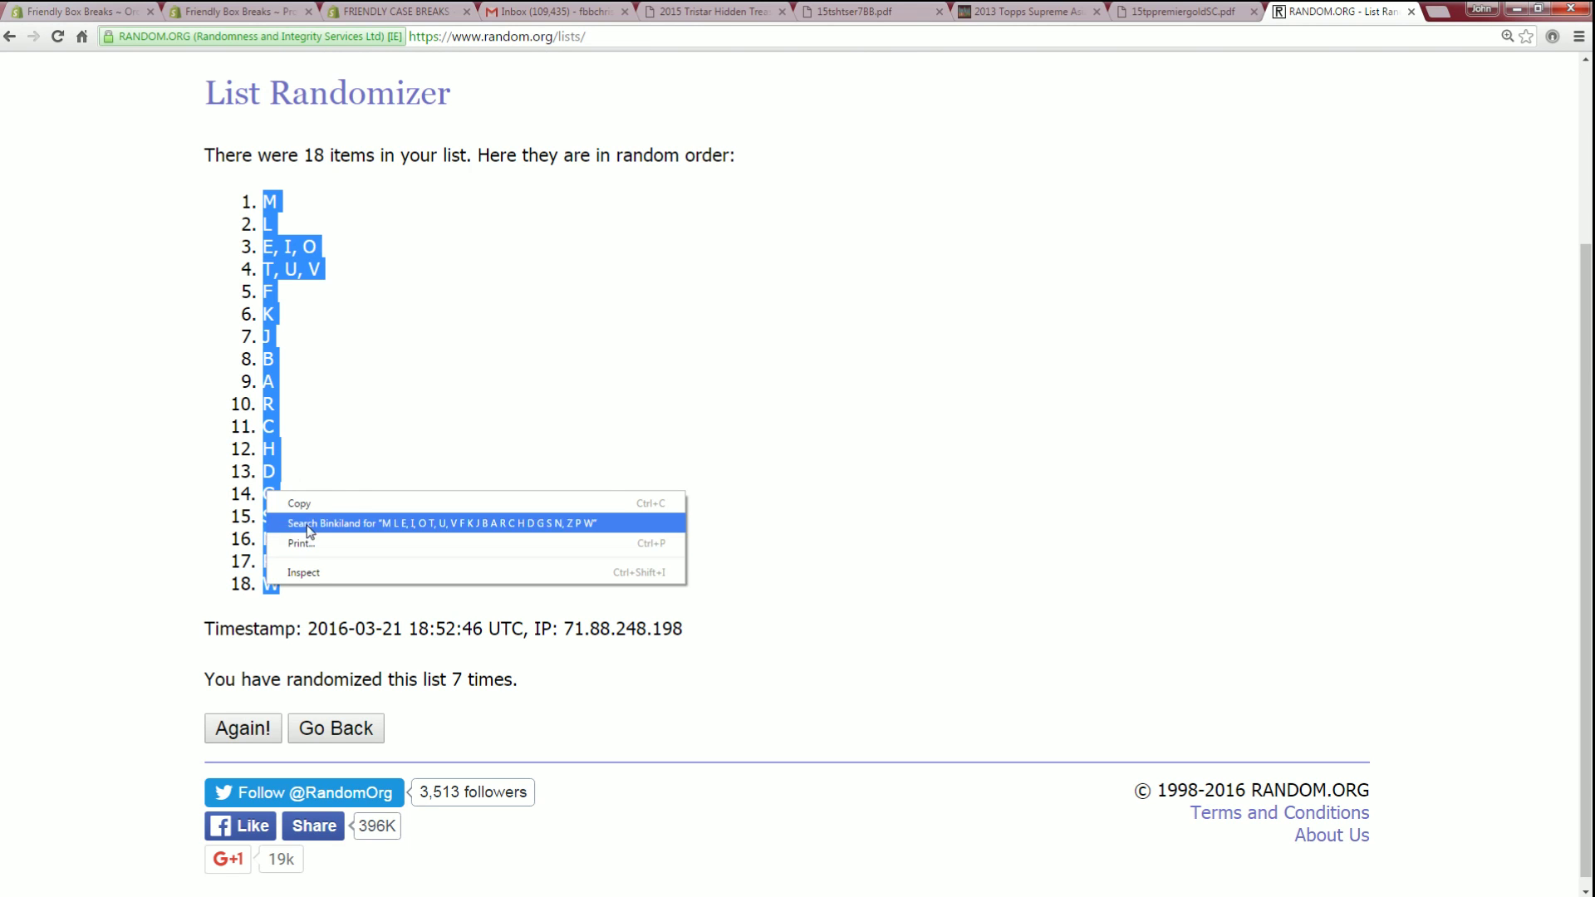
{"action": "left_click", "coordinate": [307, 505]}
{"action": "right_click", "coordinate": [266, 459]}
{"action": "left_click", "coordinate": [305, 471]}
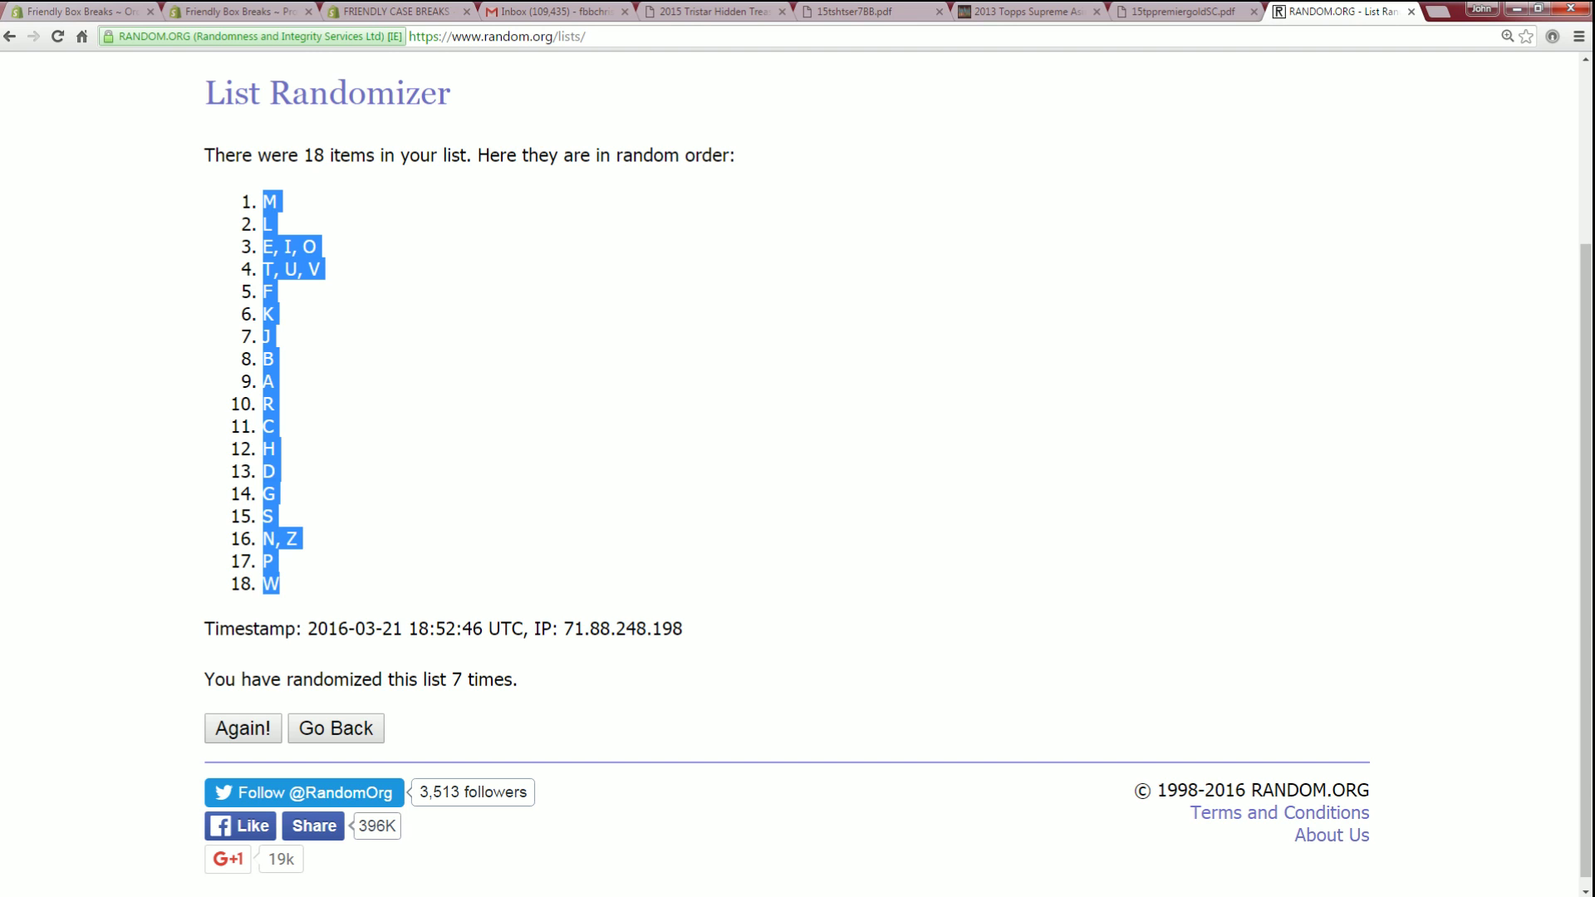
- Paste the shuffled letters into A1:A18 beside the names and autofit column A
{"action": "key", "text": "alt+Tab"}
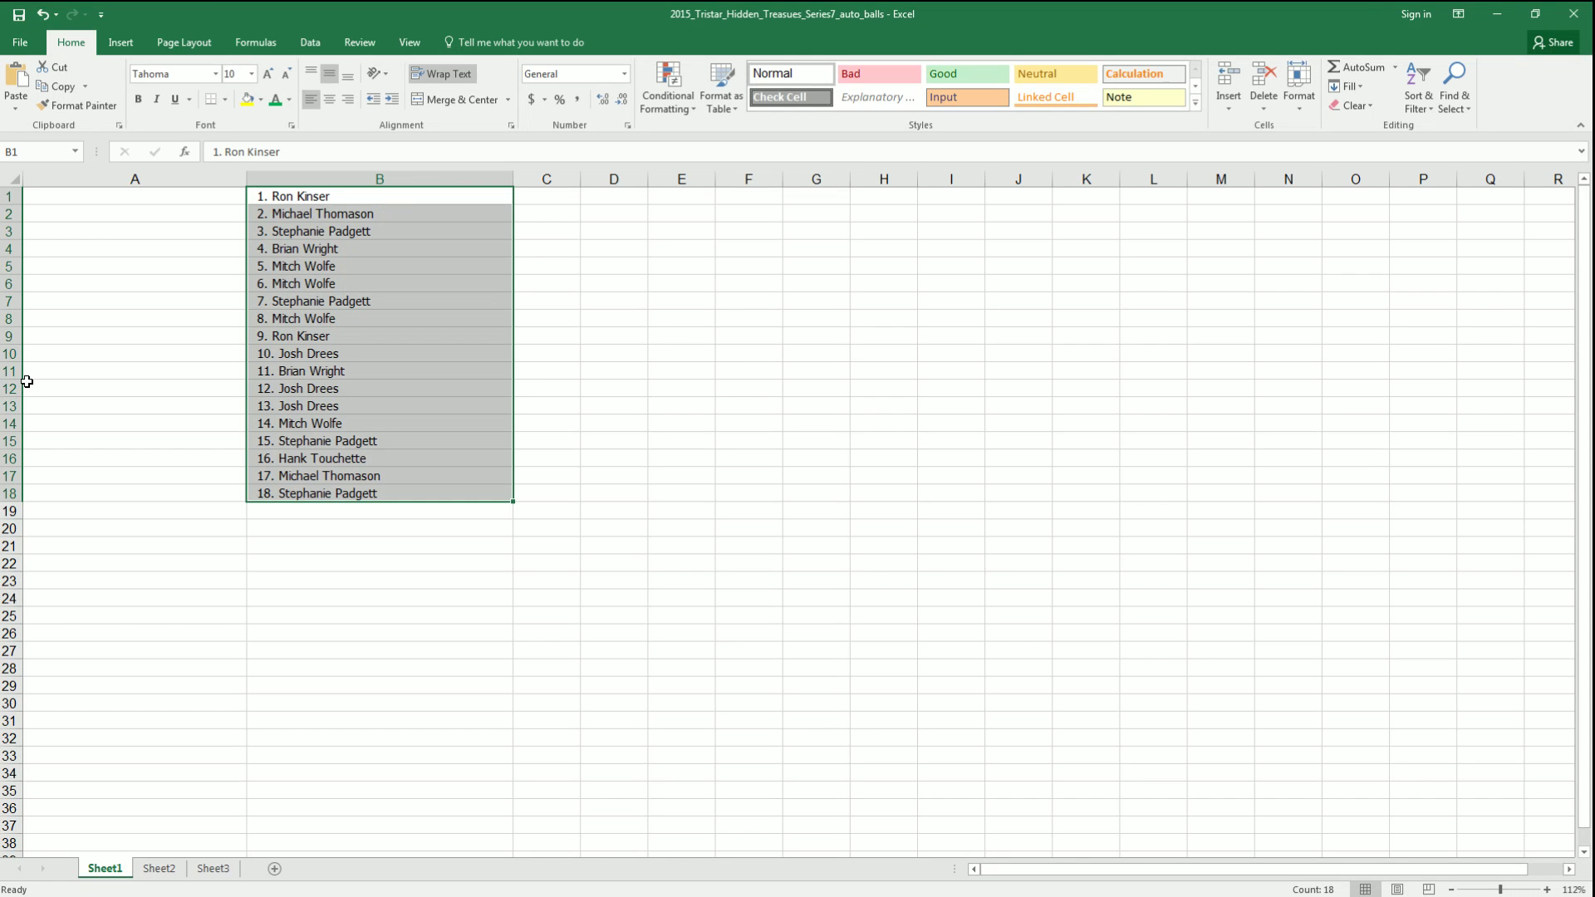
{"action": "right_click", "coordinate": [151, 204]}
{"action": "left_click", "coordinate": [177, 264]}
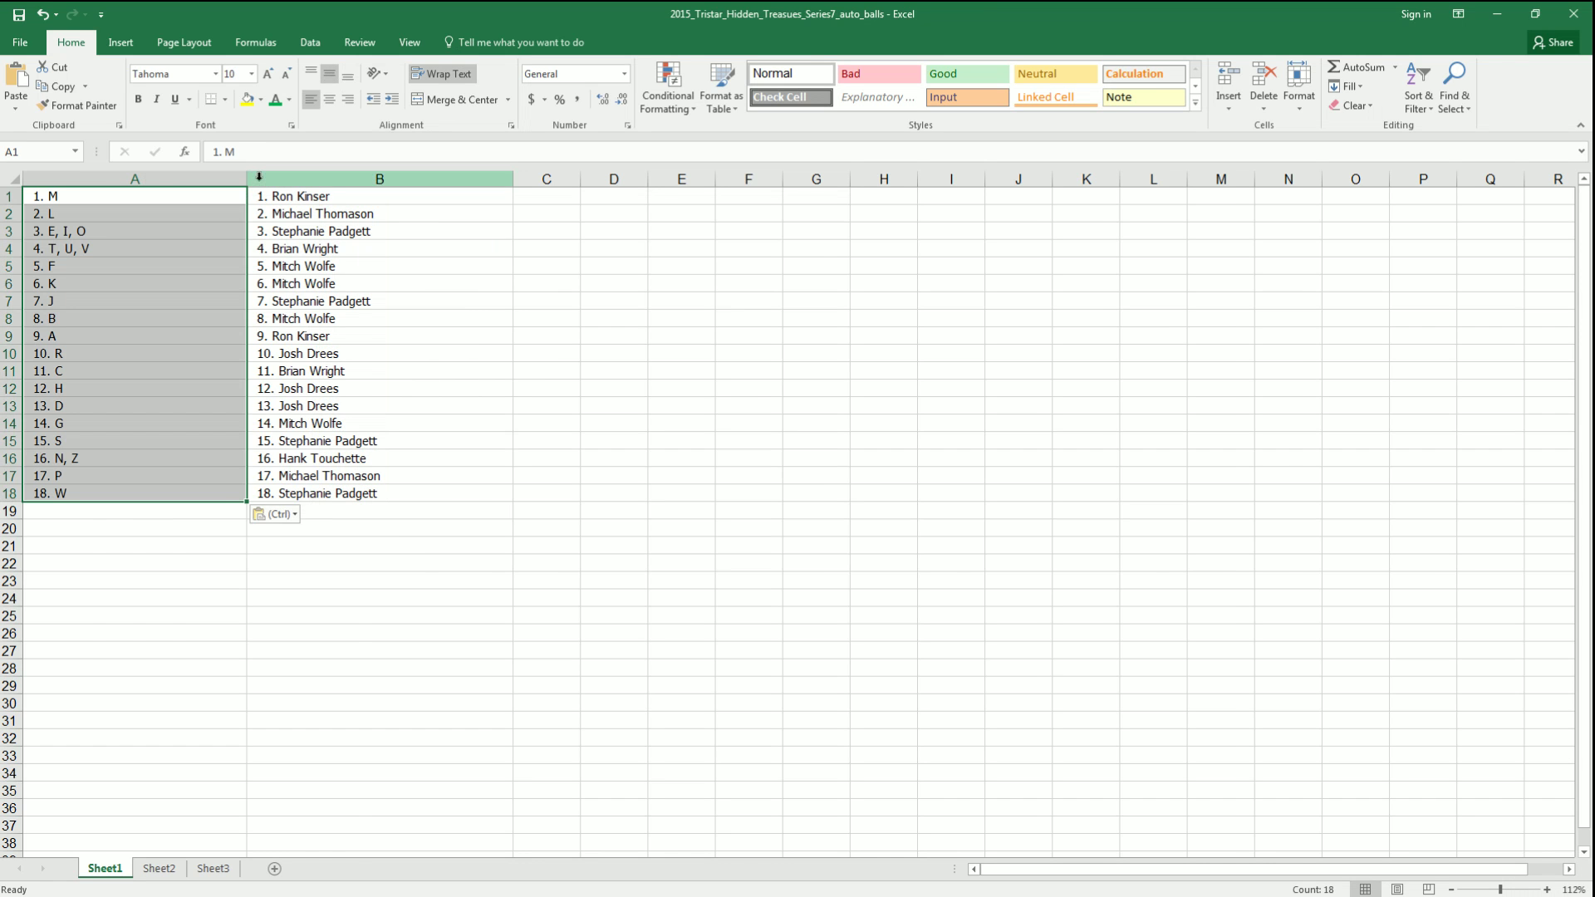
{"action": "double_click", "coordinate": [246, 176]}
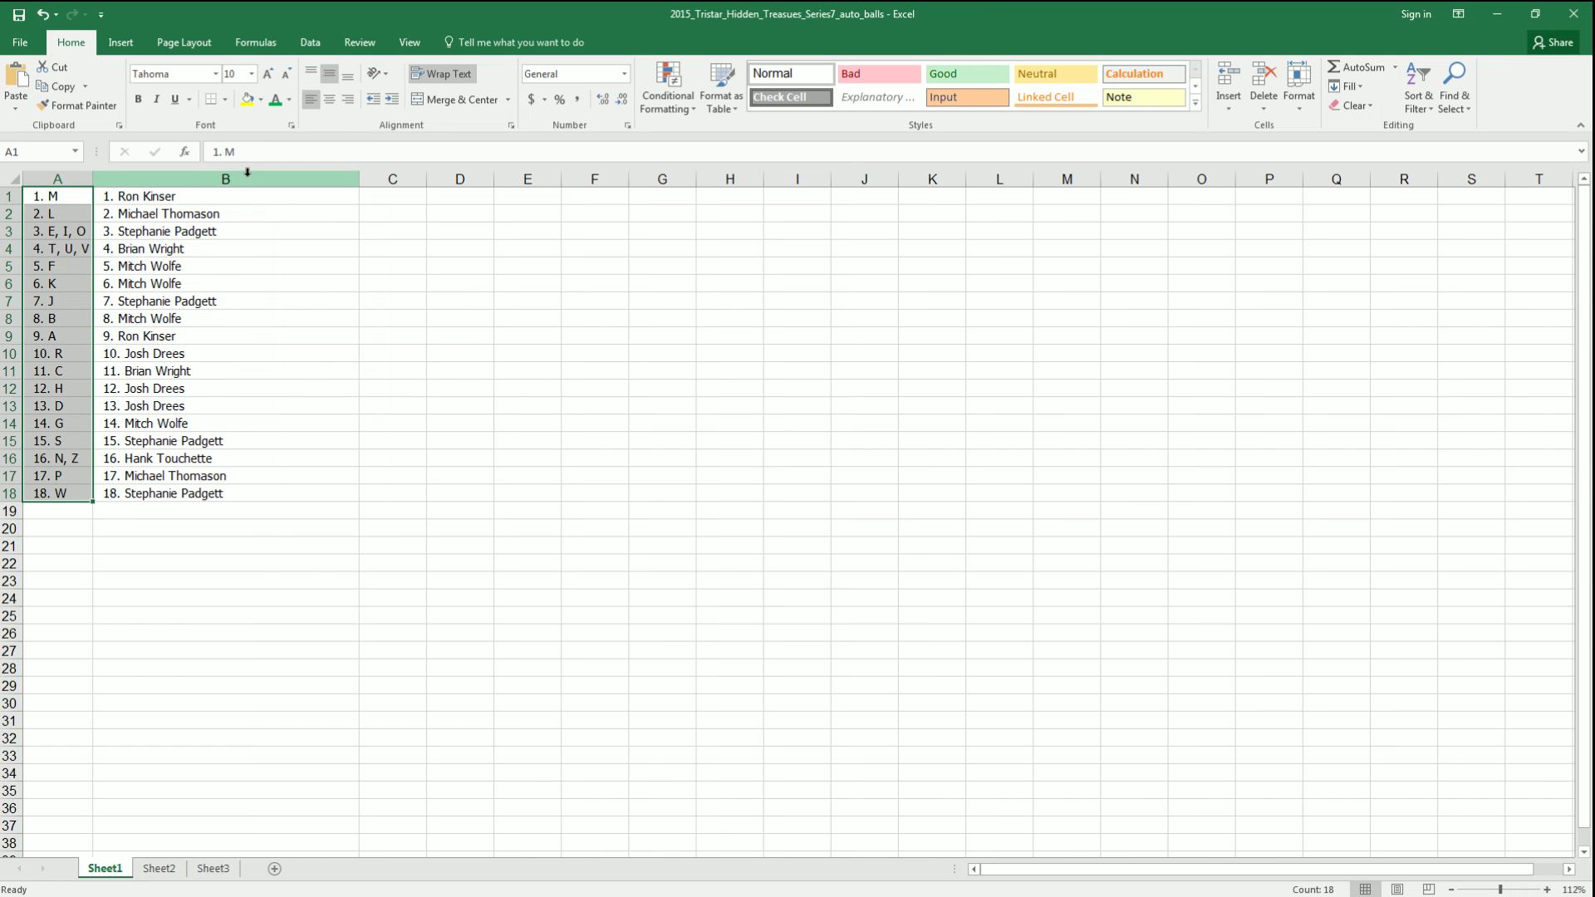